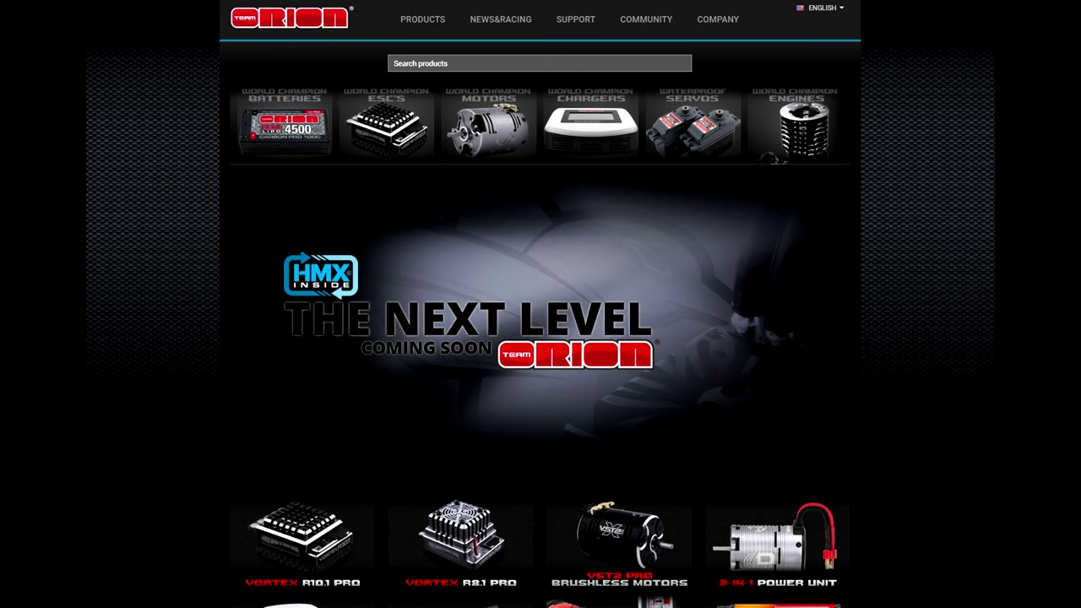
Bring up Team Orion's Updates History listing V-Max firmware V2.8 for HV LiPo and the PC software.
mouse_move(575, 18)
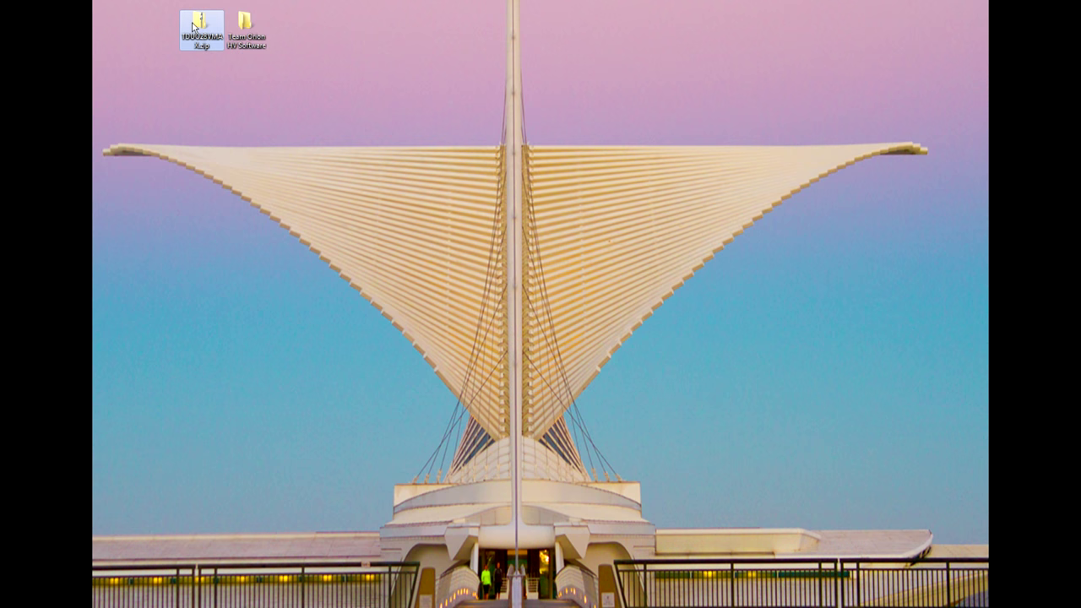
Extract the firmware zip into the Team Orion HV Software folder and open Howto.pdf.
right_click(194, 26)
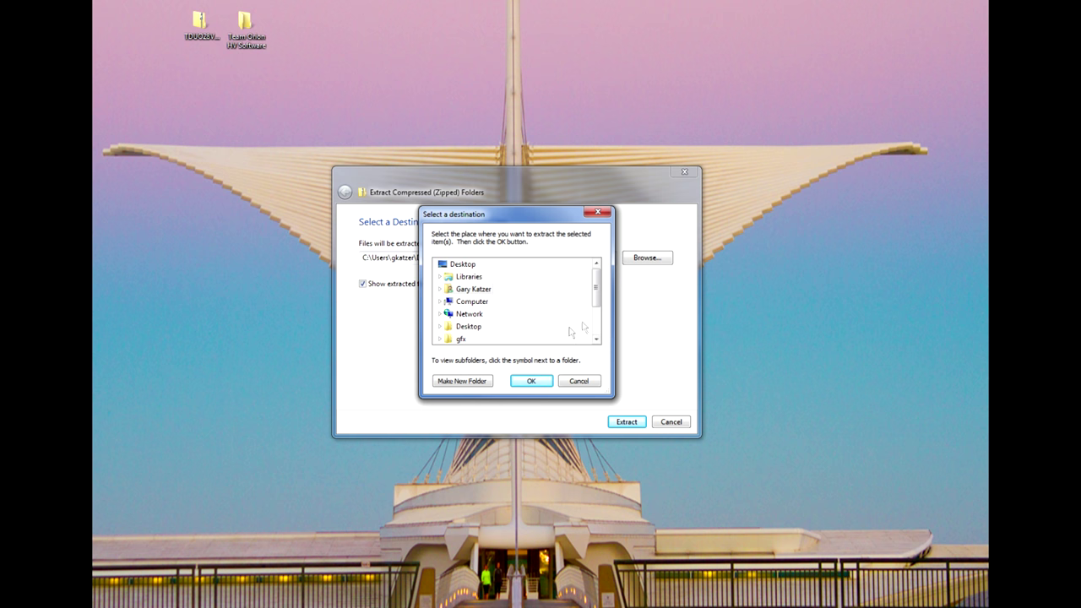
click(596, 339)
click(595, 338)
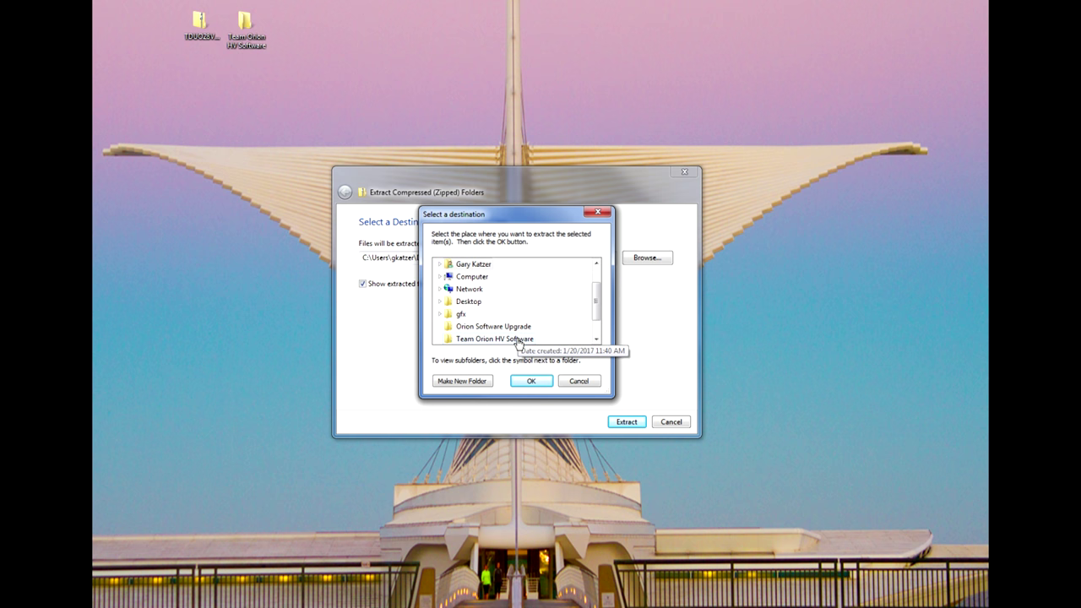
click(518, 341)
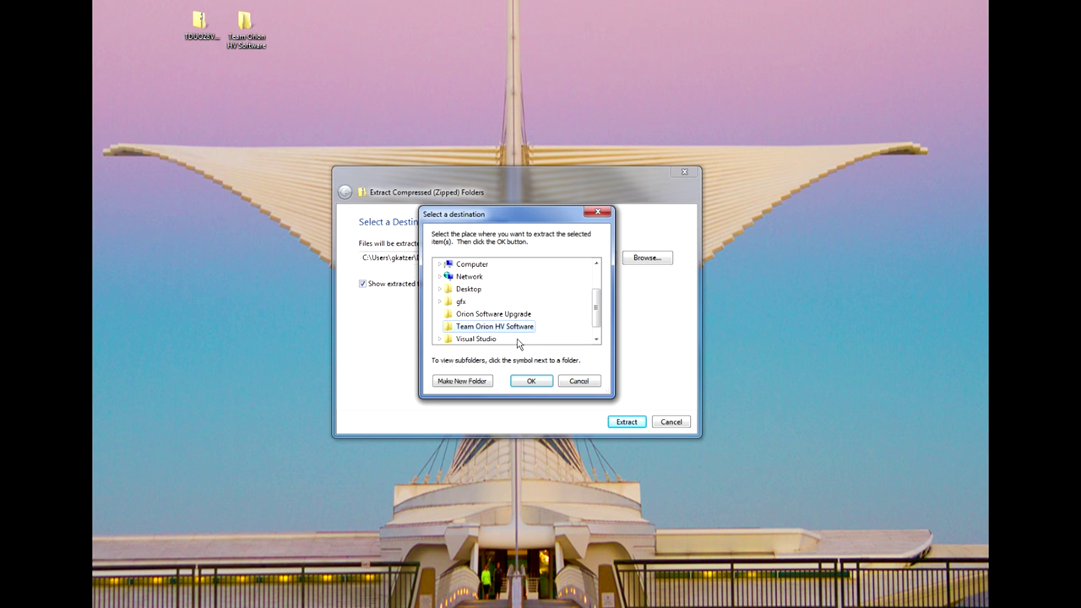
click(529, 381)
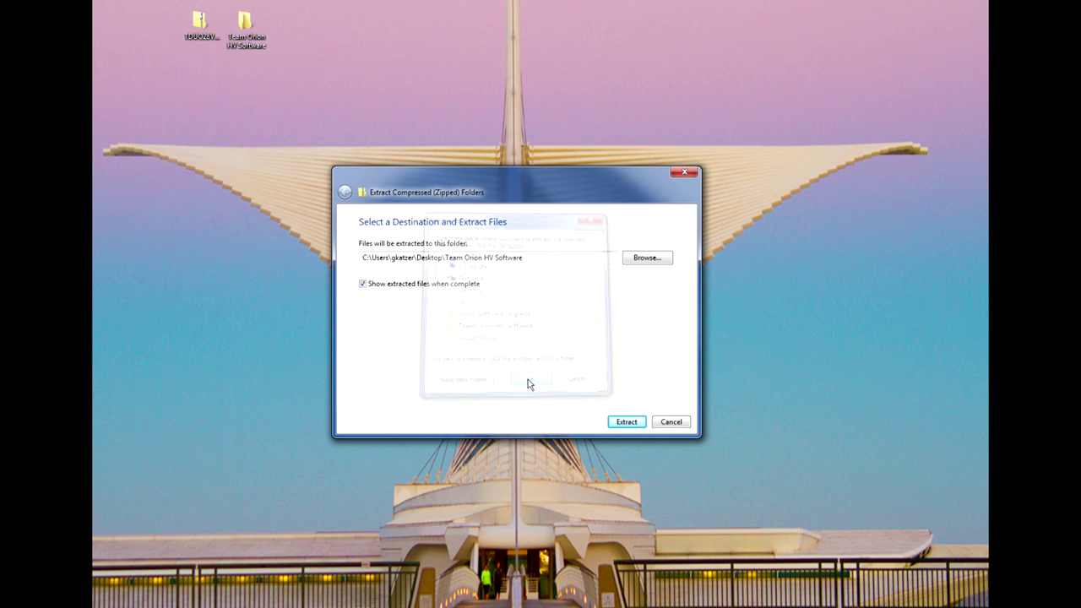
click(627, 422)
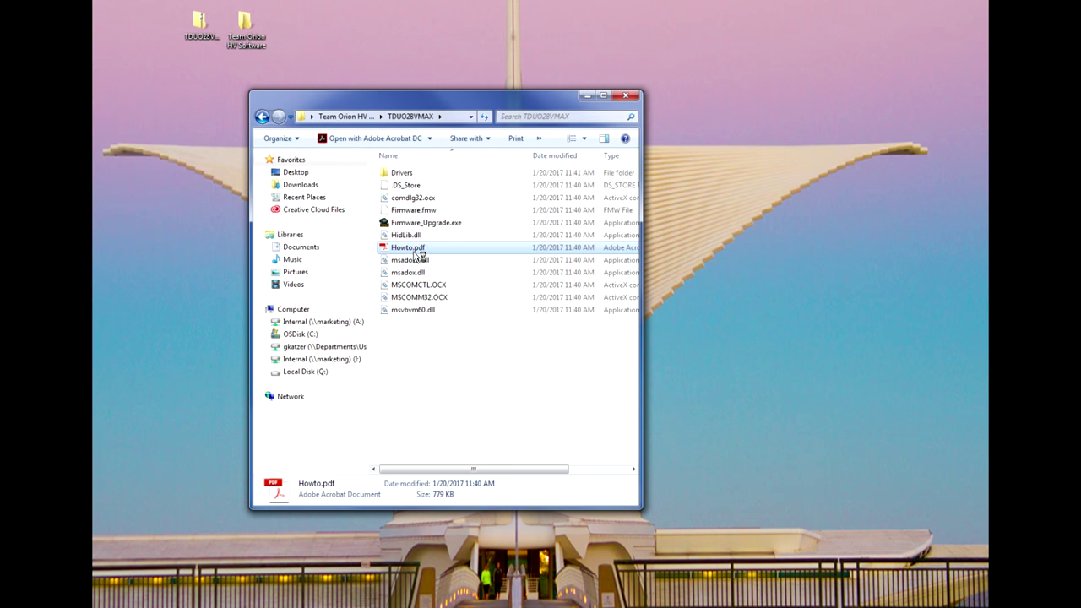
double_click(417, 252)
Highlight step 1 of Howto.pdf, which says to install the USB drivers from the Drivers folder.
scroll(655, 296, down, 3)
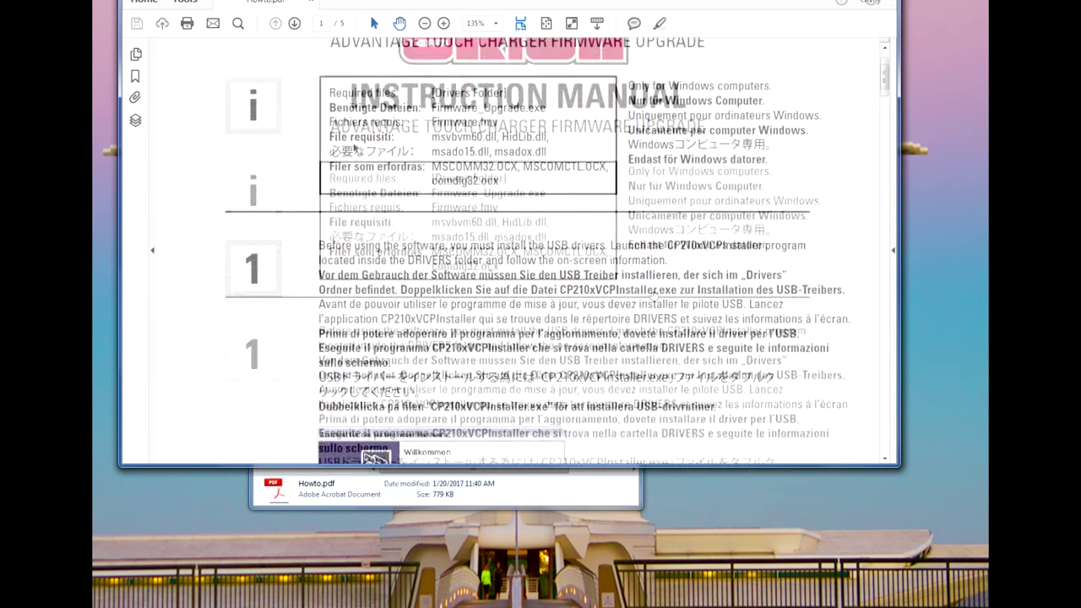
drag(313, 251, 667, 260)
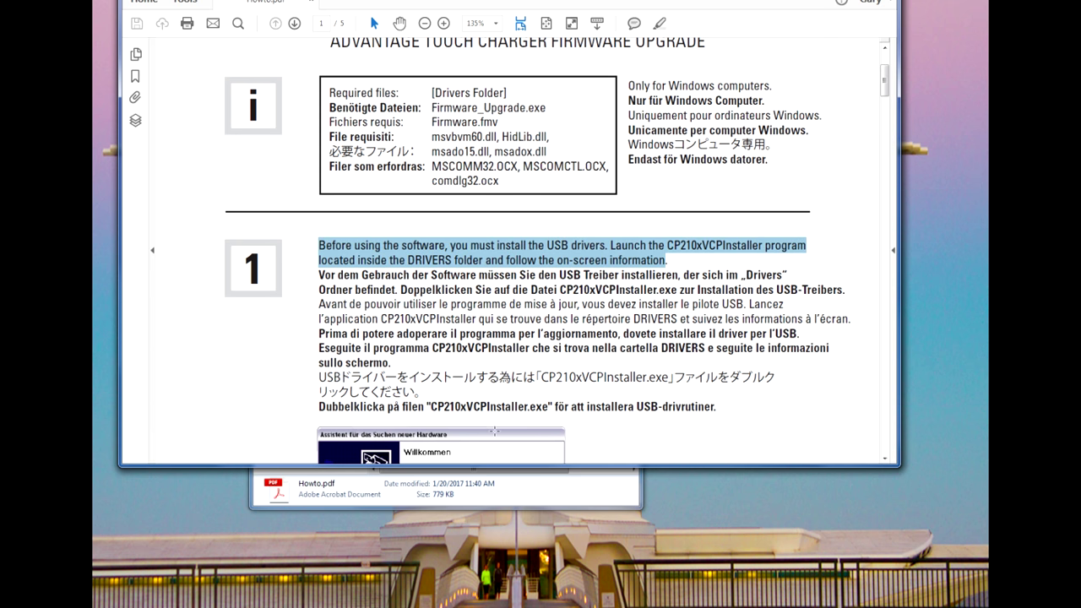
click(530, 500)
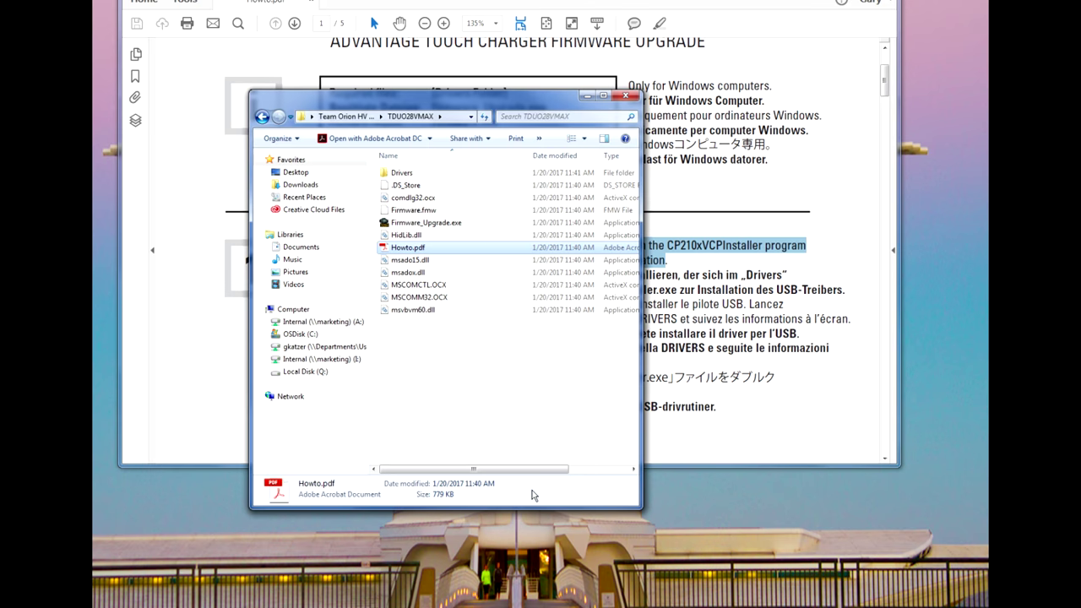
Launch CP210xVCPInstaller_x64.exe from the Drivers folder, allowing it to run.
double_click(411, 176)
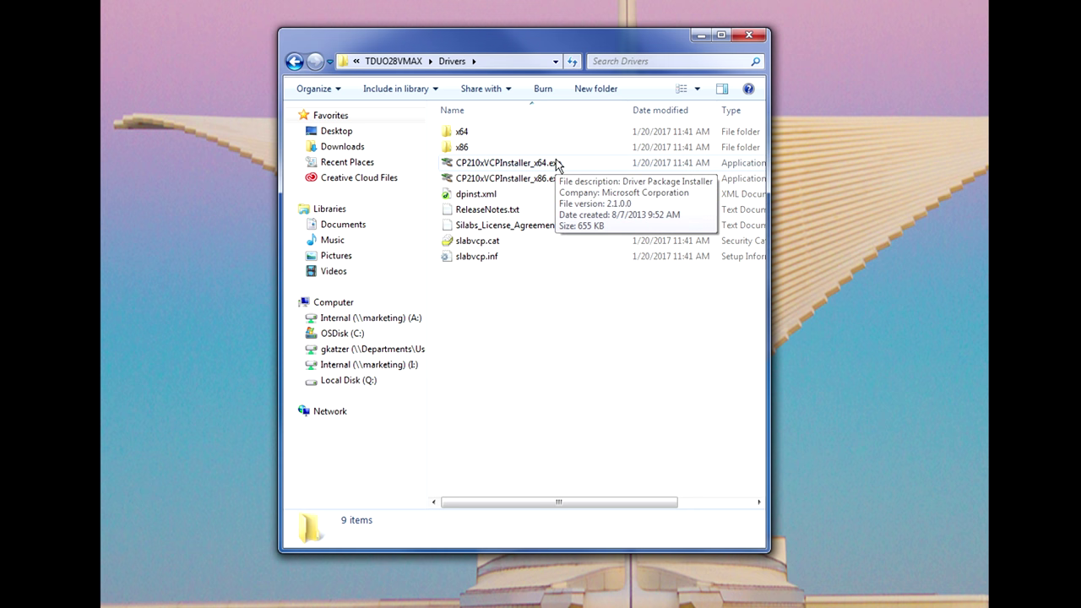
double_click(559, 166)
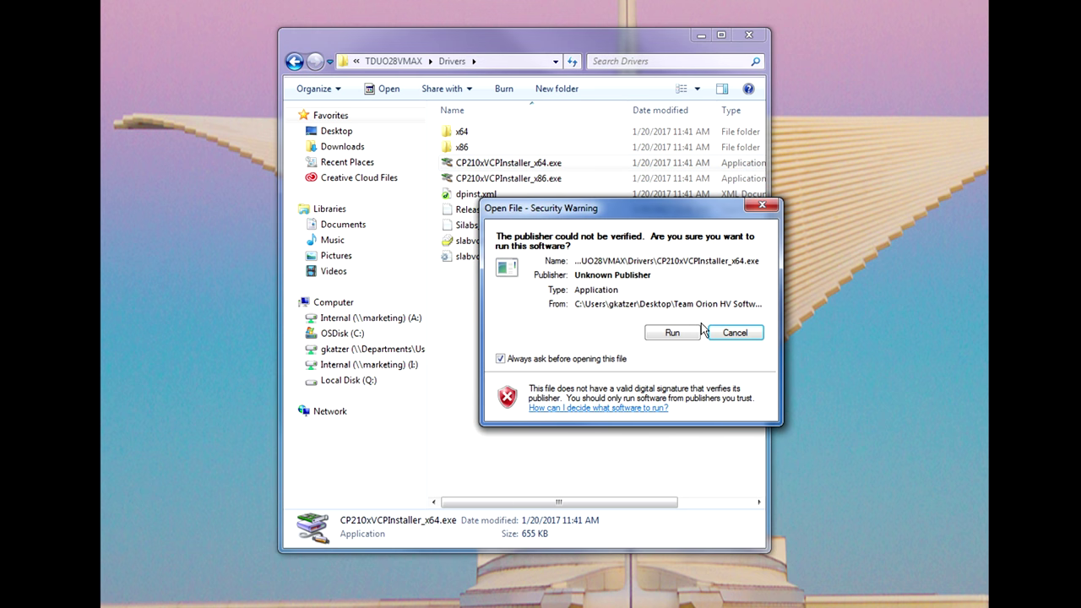
click(672, 333)
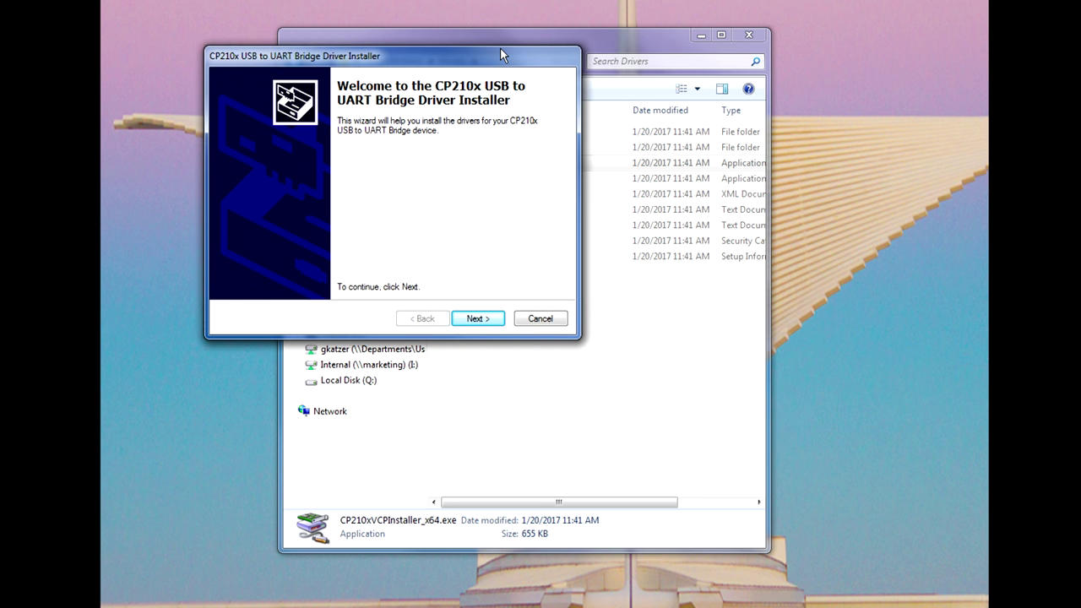
drag(506, 56, 698, 98)
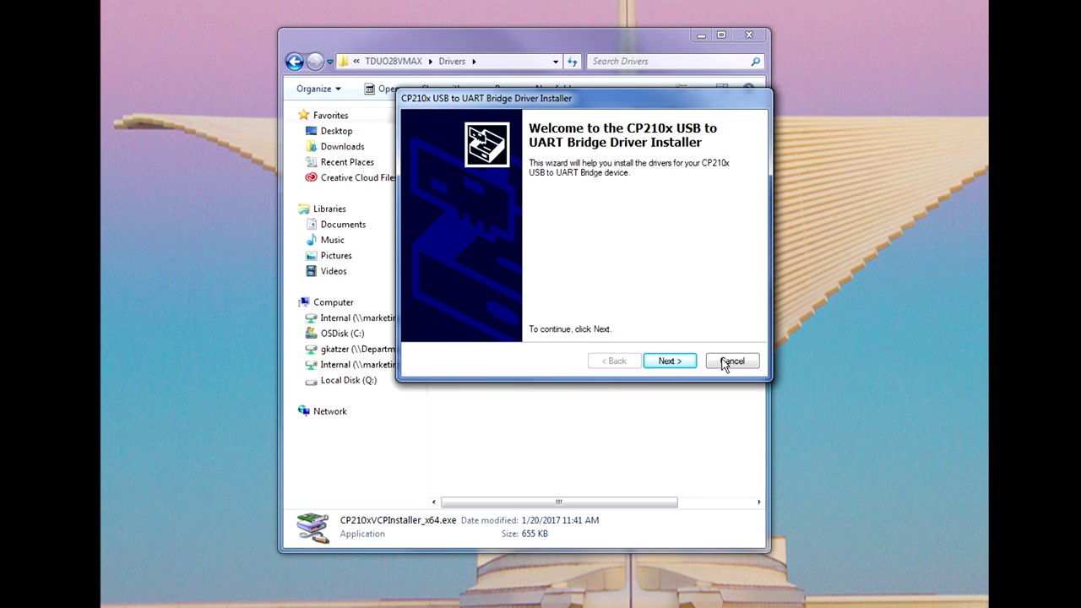
Accept the licence and finish installing the CP210x USB to UART Bridge driver.
click(668, 361)
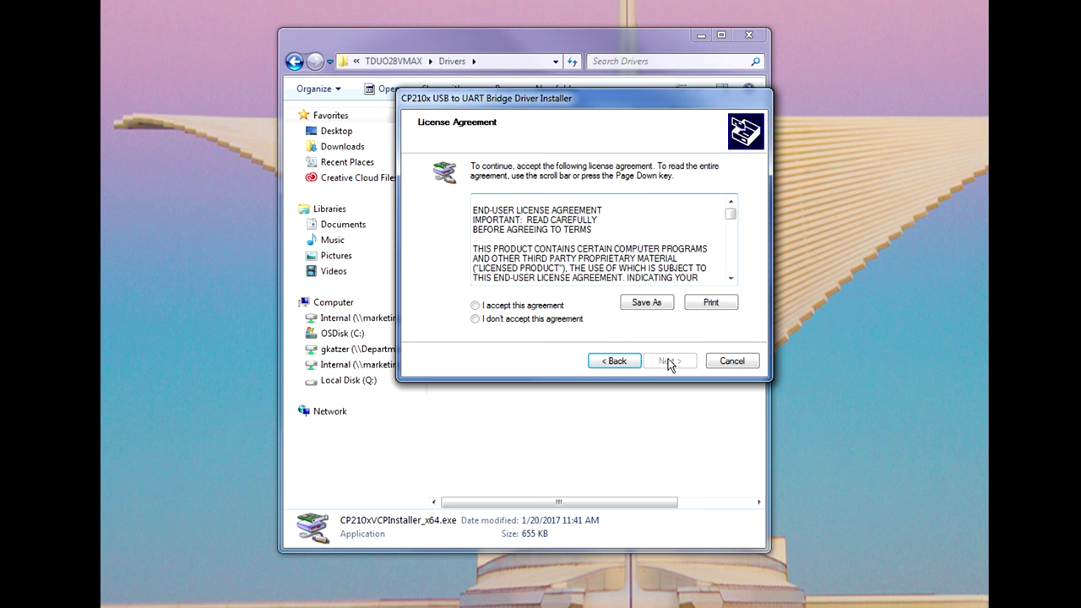
click(527, 306)
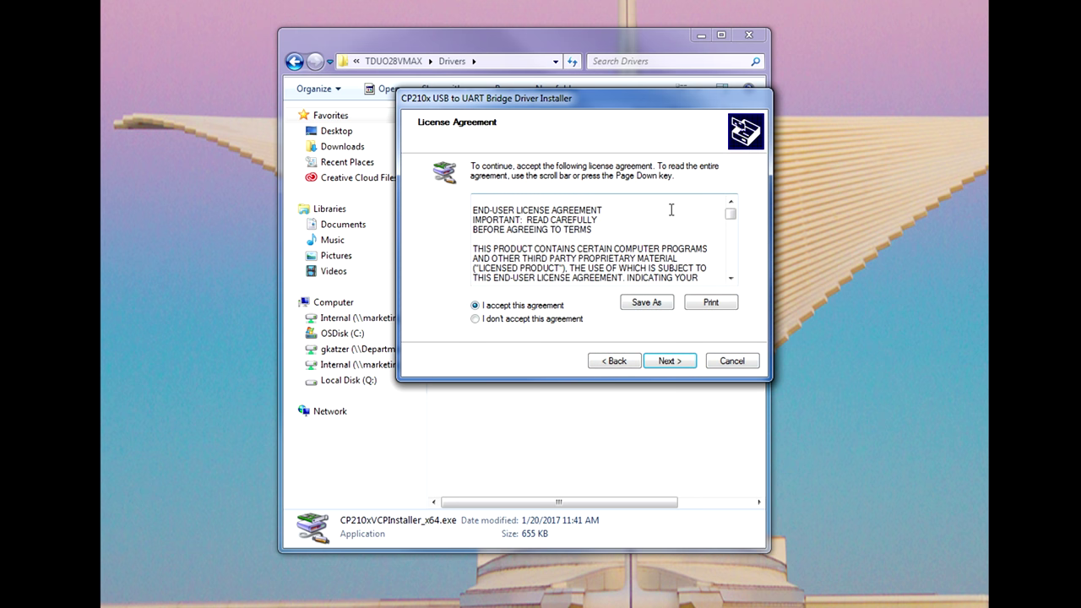
click(732, 279)
click(731, 279)
click(732, 279)
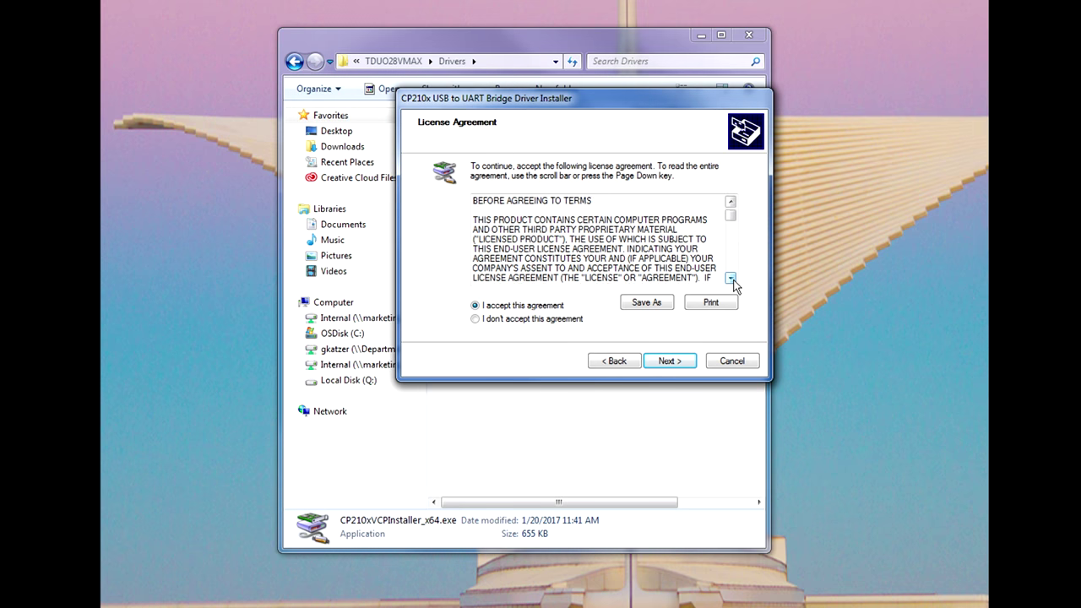
click(731, 279)
click(732, 279)
click(676, 362)
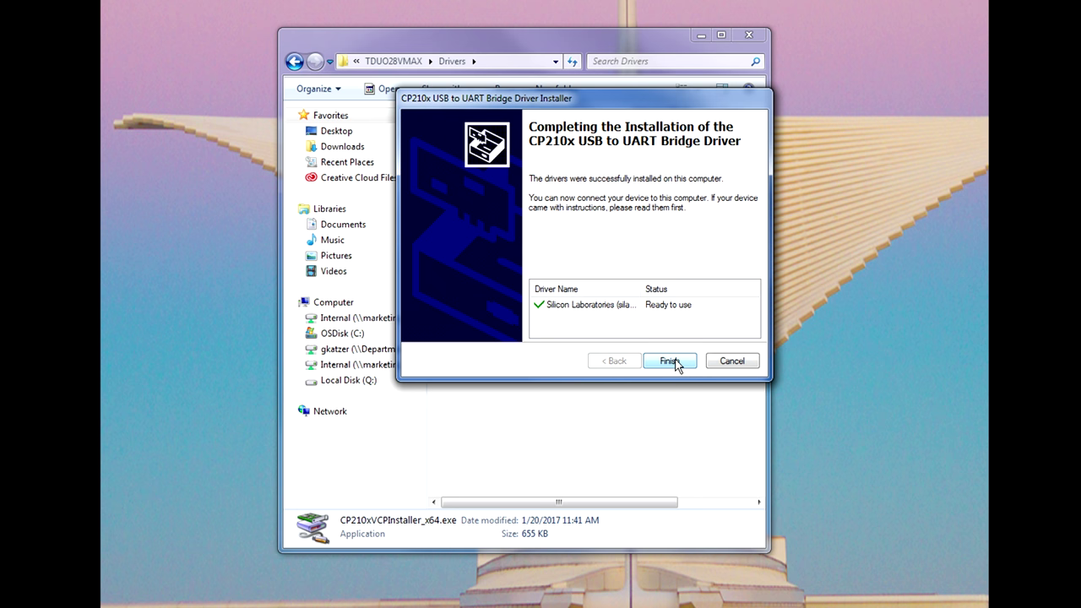
click(688, 363)
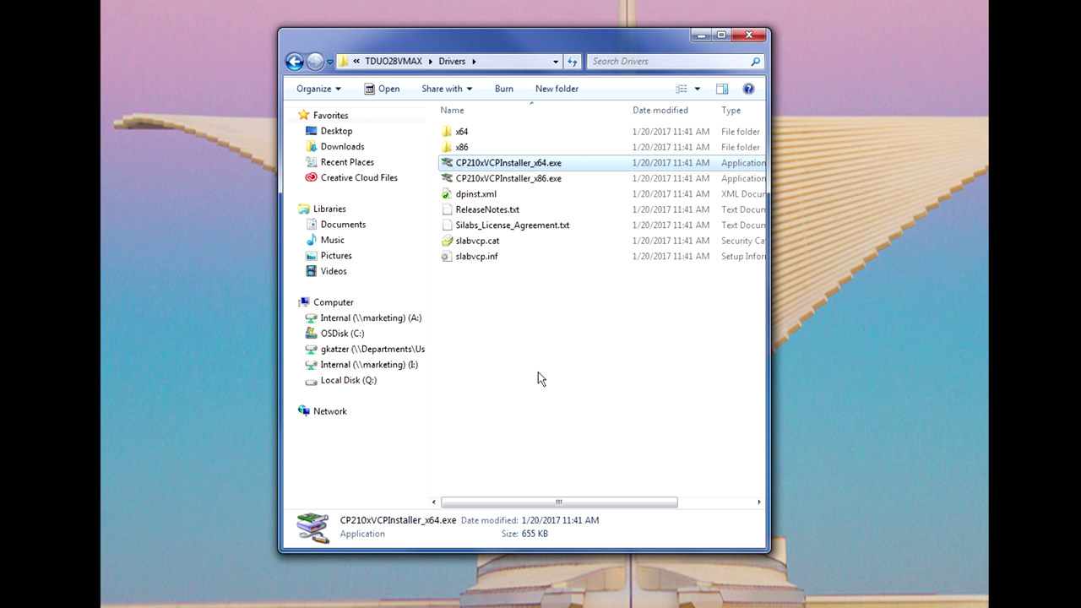
Run Firmware_Upgrade.exe from TDUO28VMAX and dismiss the MSCOMM32.OCX not-registered error.
click(397, 61)
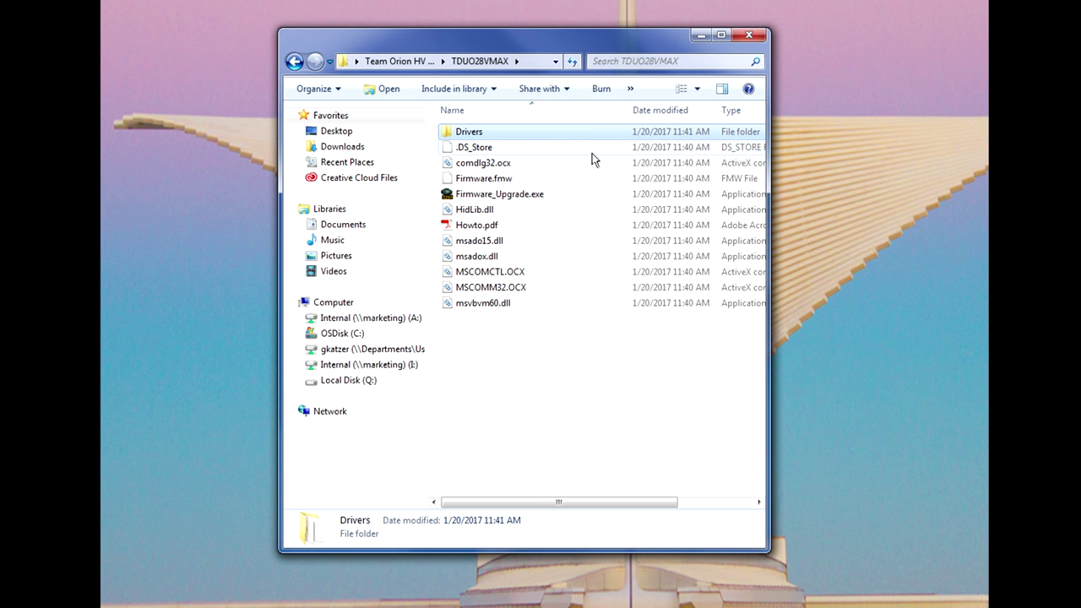
click(555, 427)
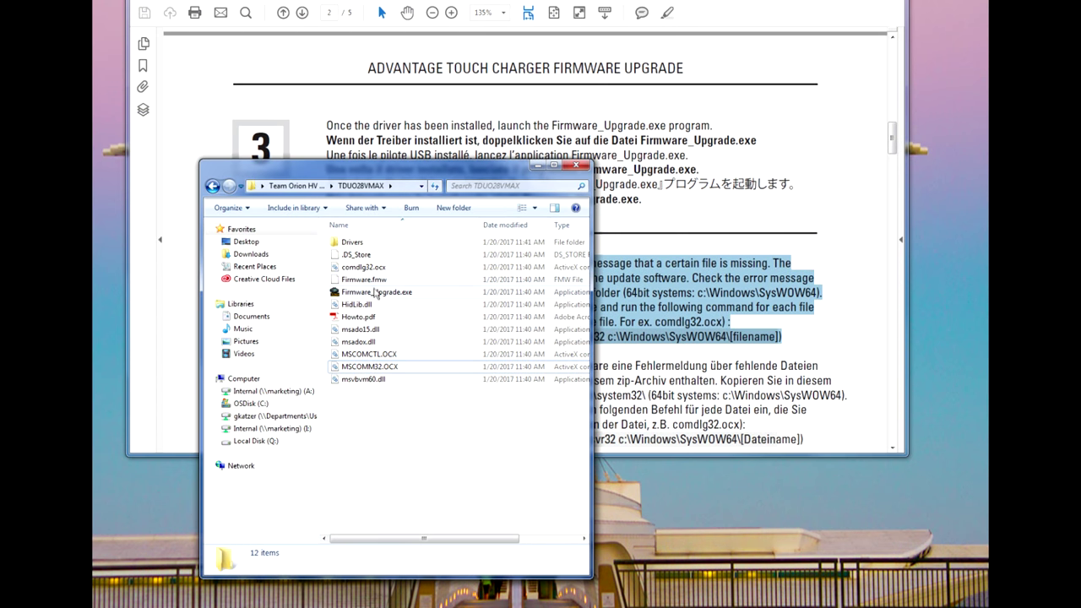
double_click(376, 293)
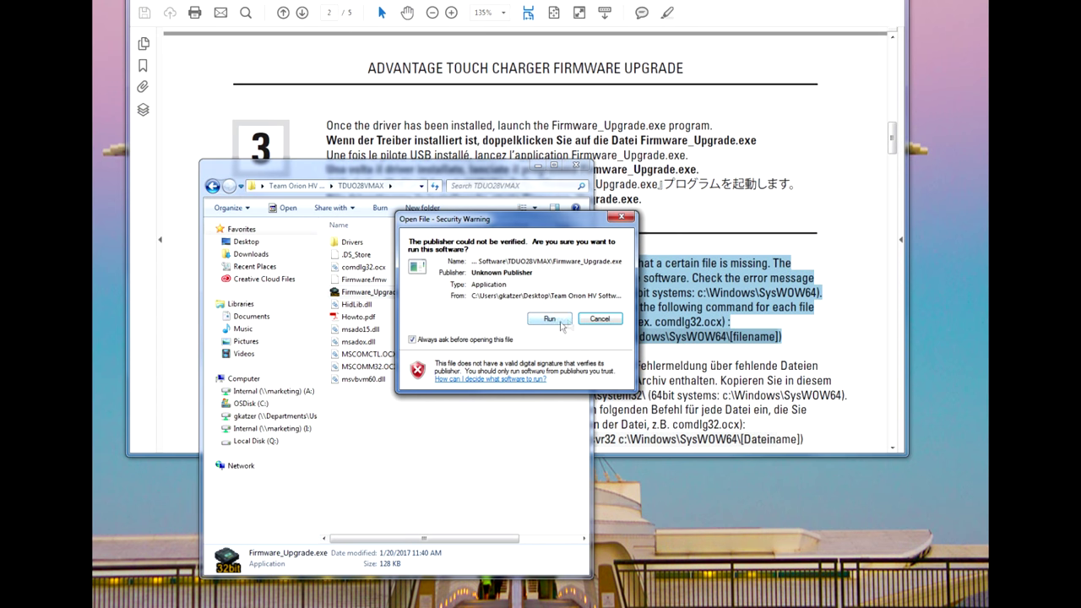
click(549, 318)
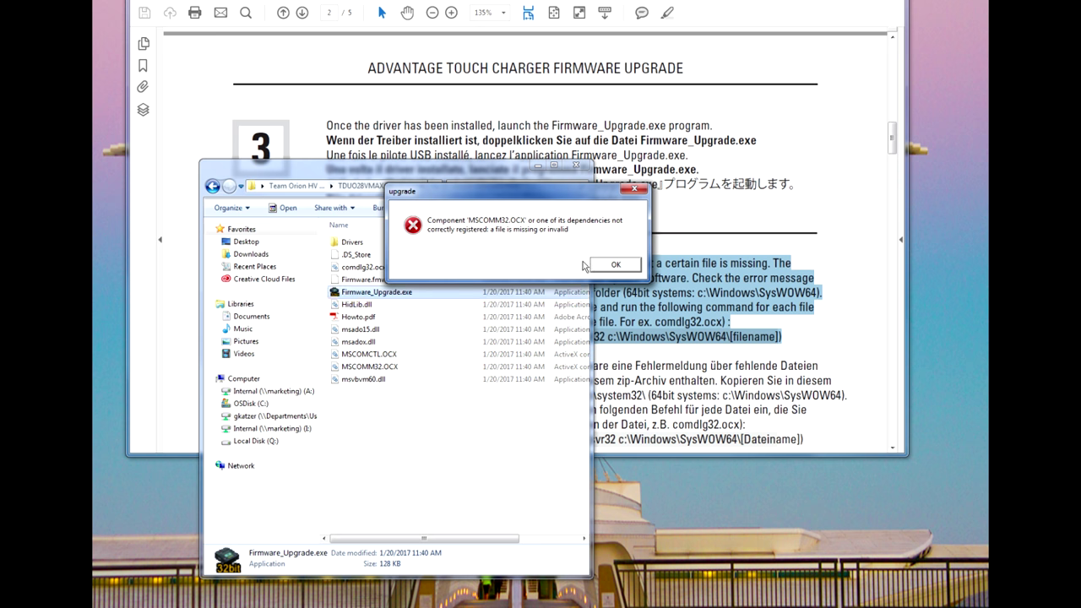
click(617, 264)
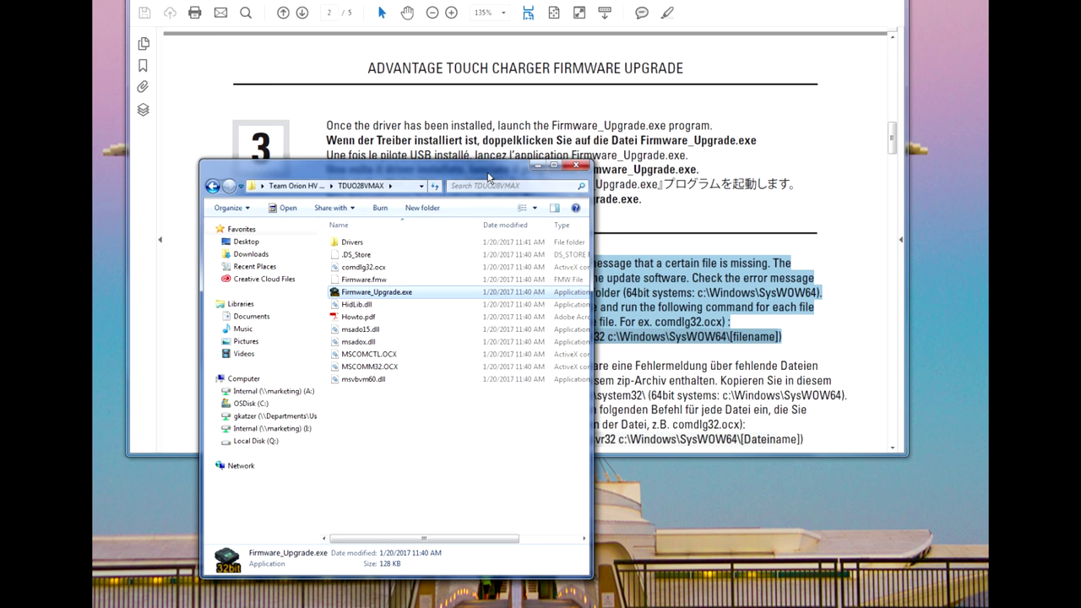
drag(488, 177, 376, 93)
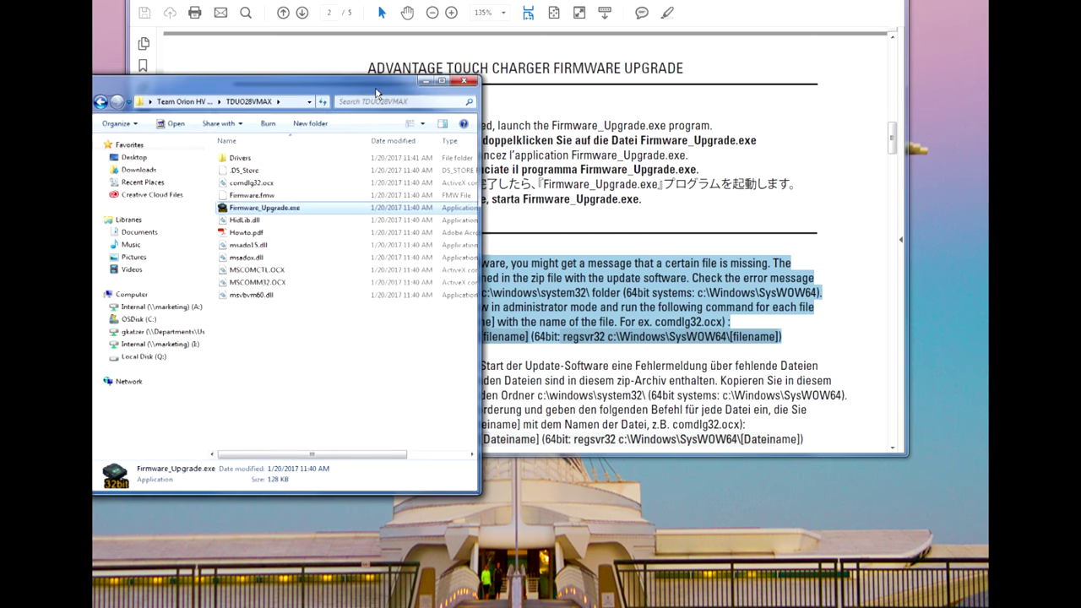
Copy the c:\Windows\SysWOW64 path from the Howto manual's missing-file instructions.
click(708, 293)
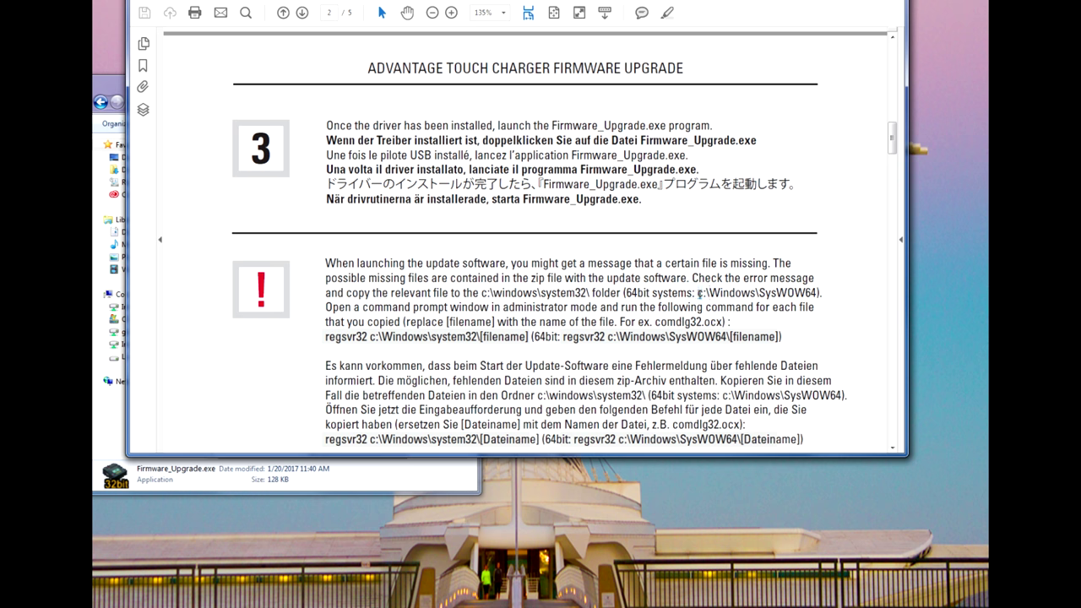
drag(698, 293, 819, 293)
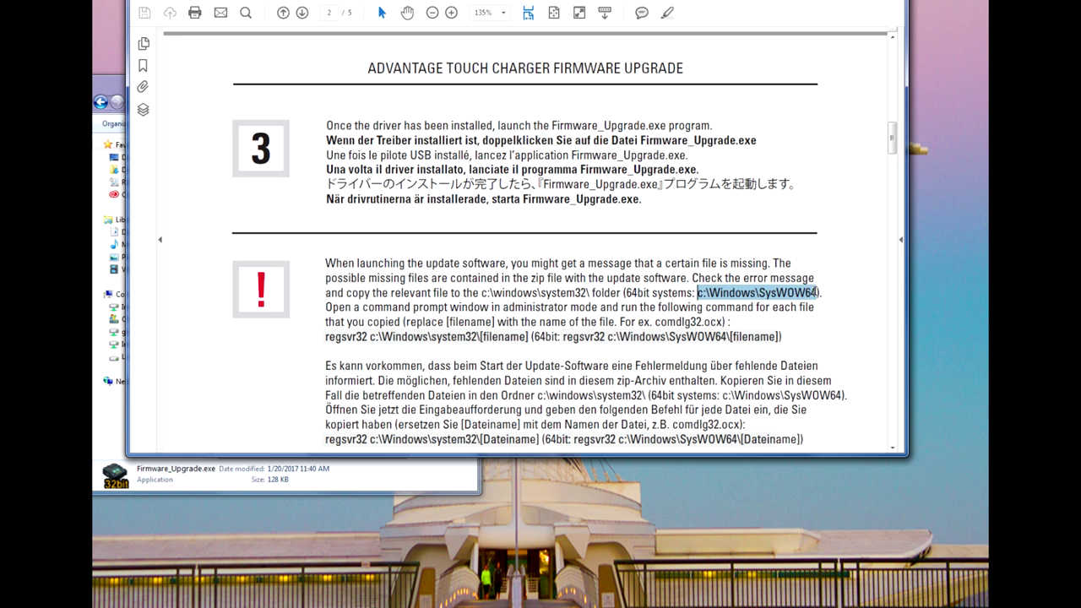
right_click(740, 299)
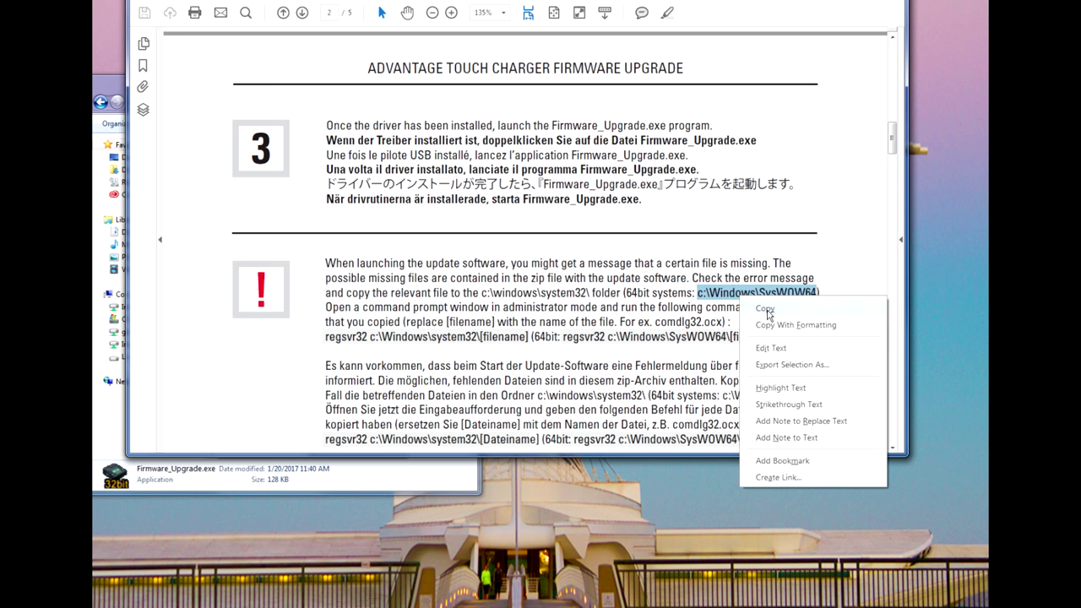
click(765, 310)
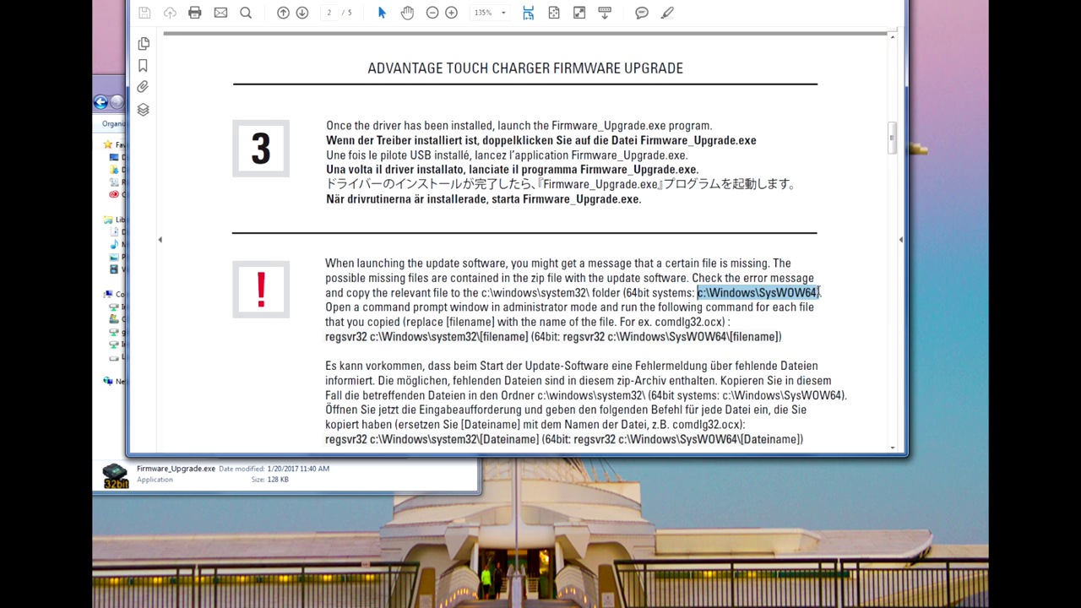
right_click(741, 299)
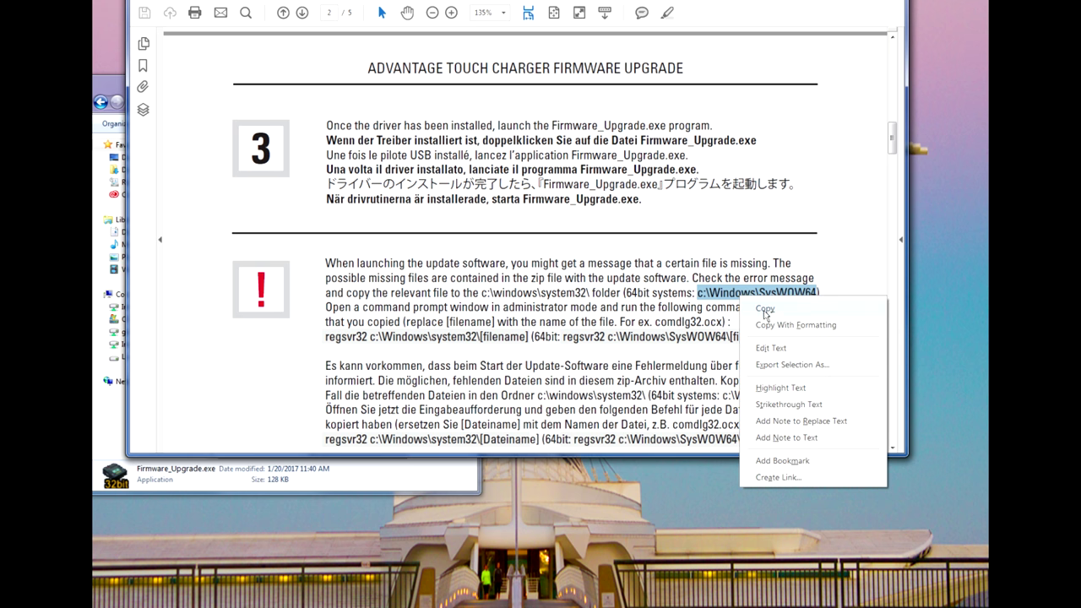
click(765, 310)
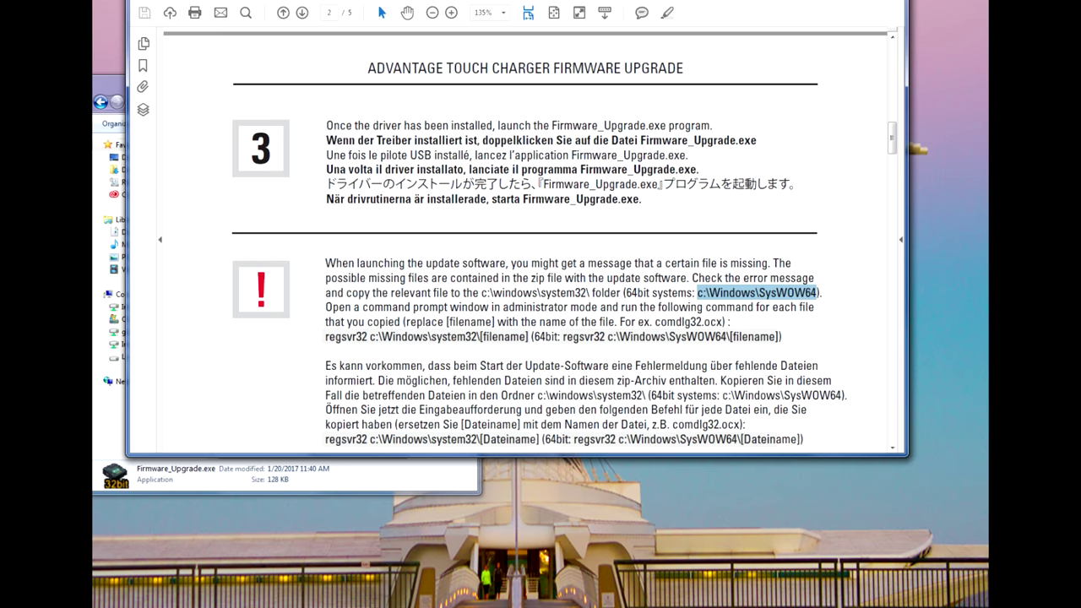
key(super)
Open C:\Windows\SysWOW64 via the pasted search path and copy MSCOMM32.OCX into it.
right_click(127, 598)
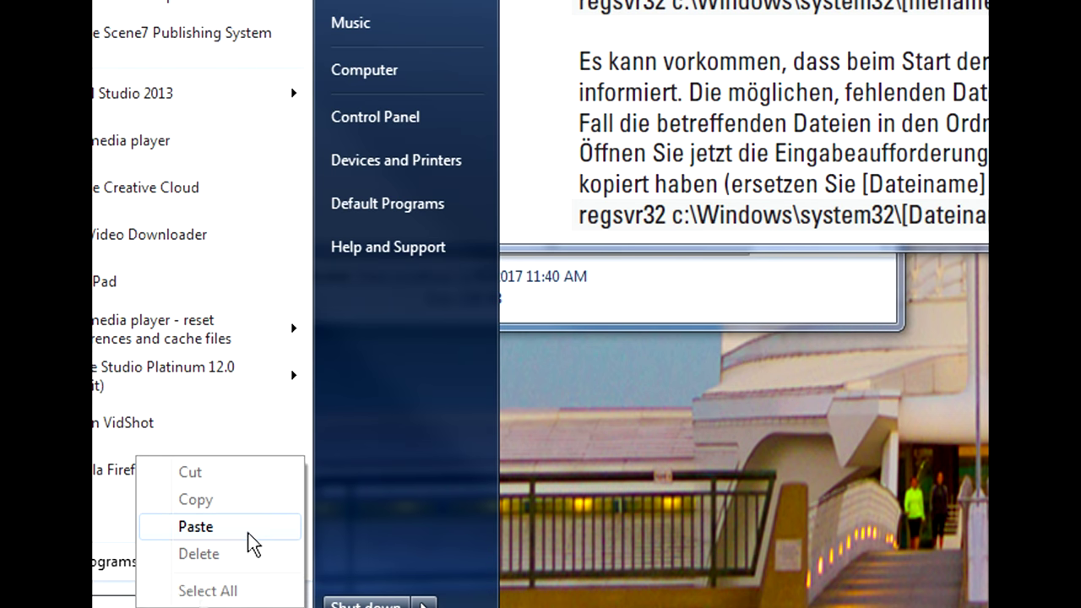
click(247, 528)
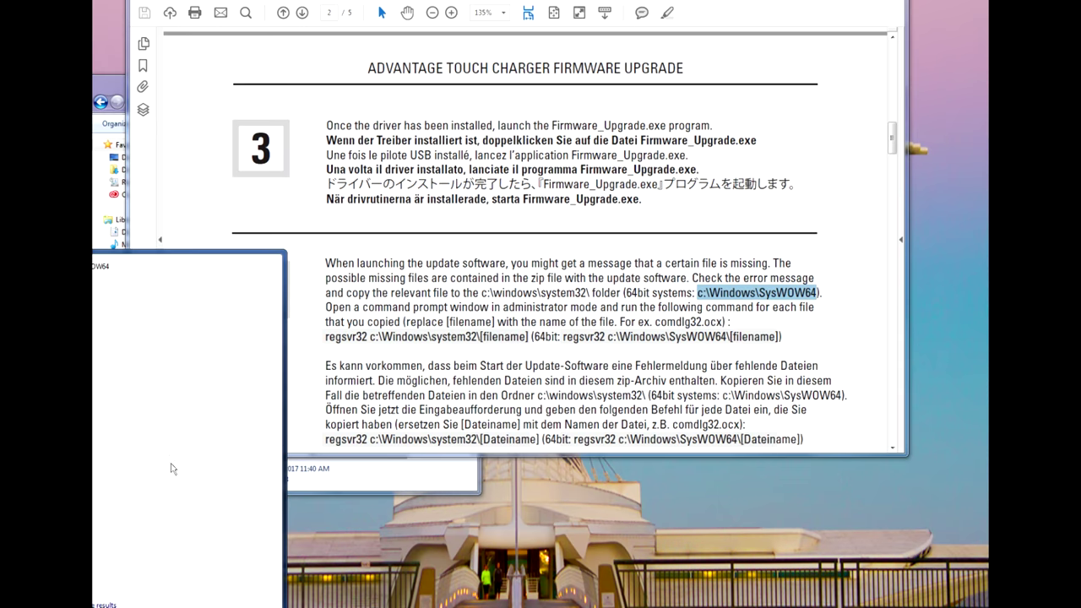
click(95, 269)
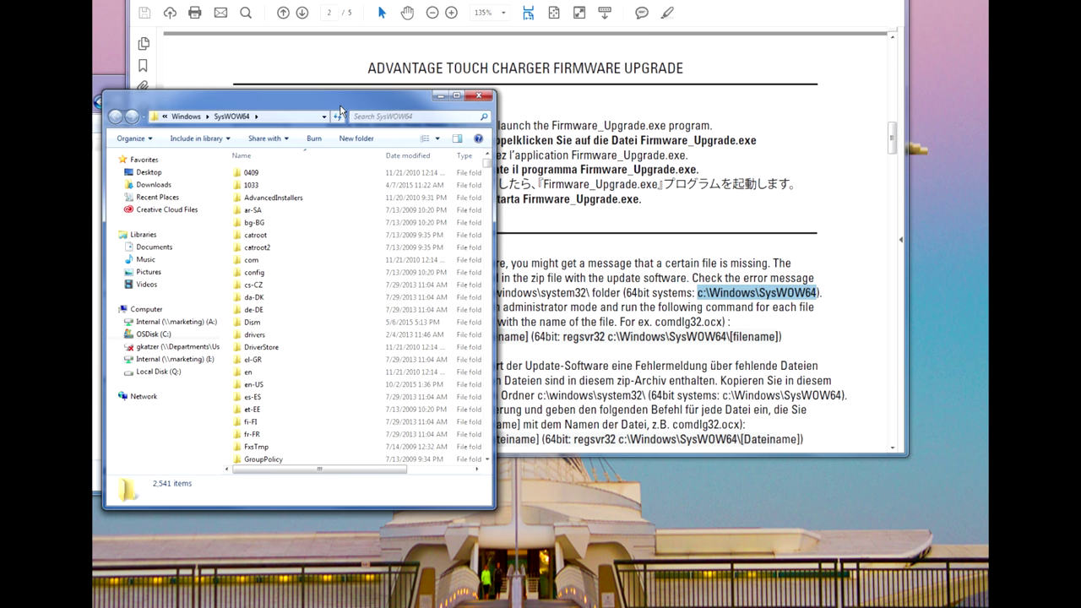
drag(318, 100, 547, 42)
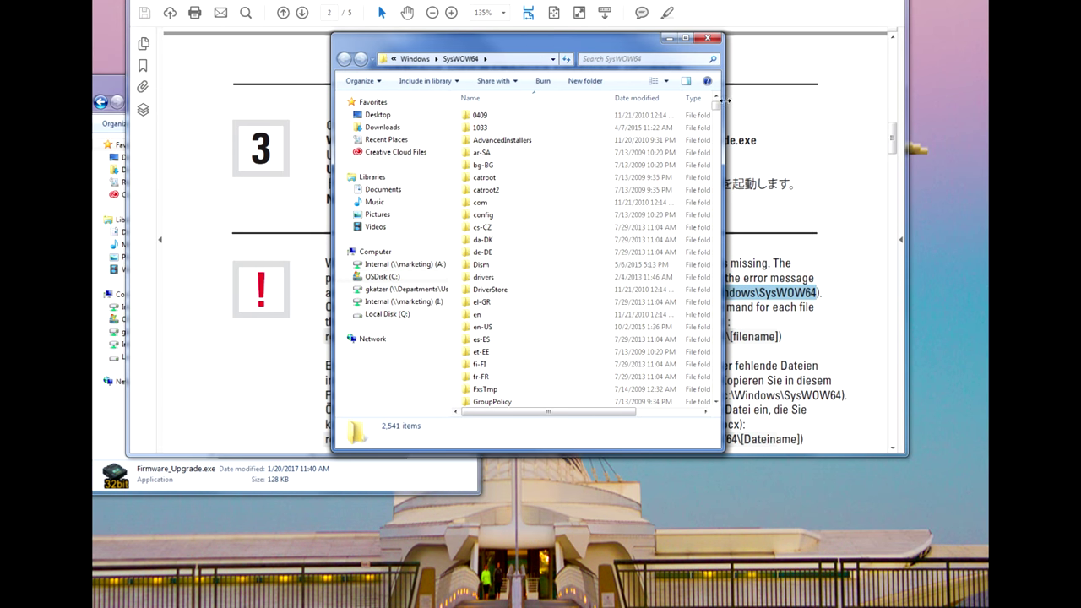
drag(716, 105, 724, 84)
drag(607, 46, 815, 124)
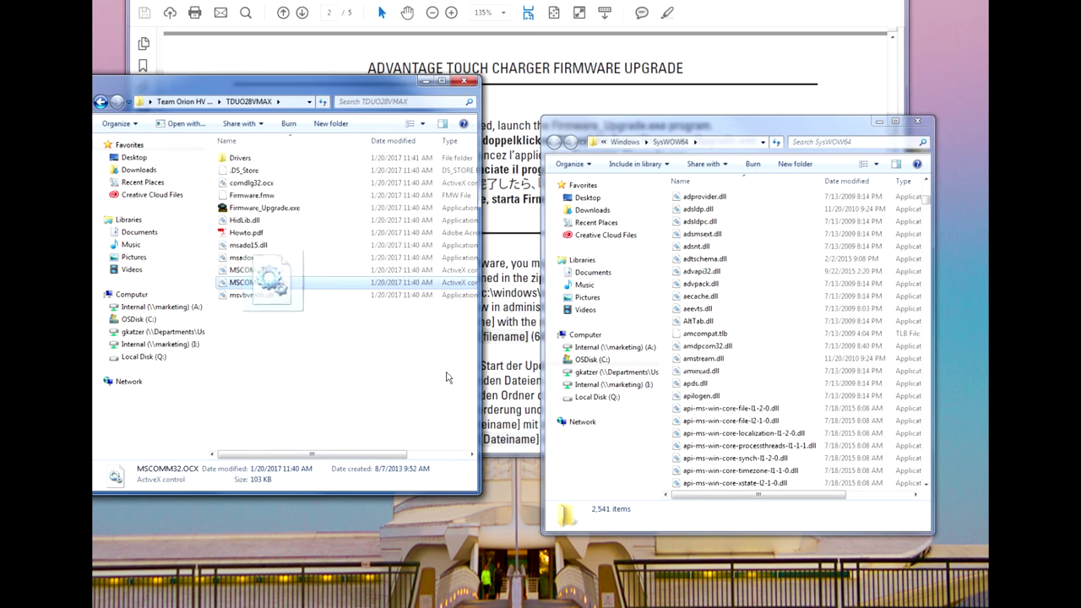
drag(448, 378, 786, 448)
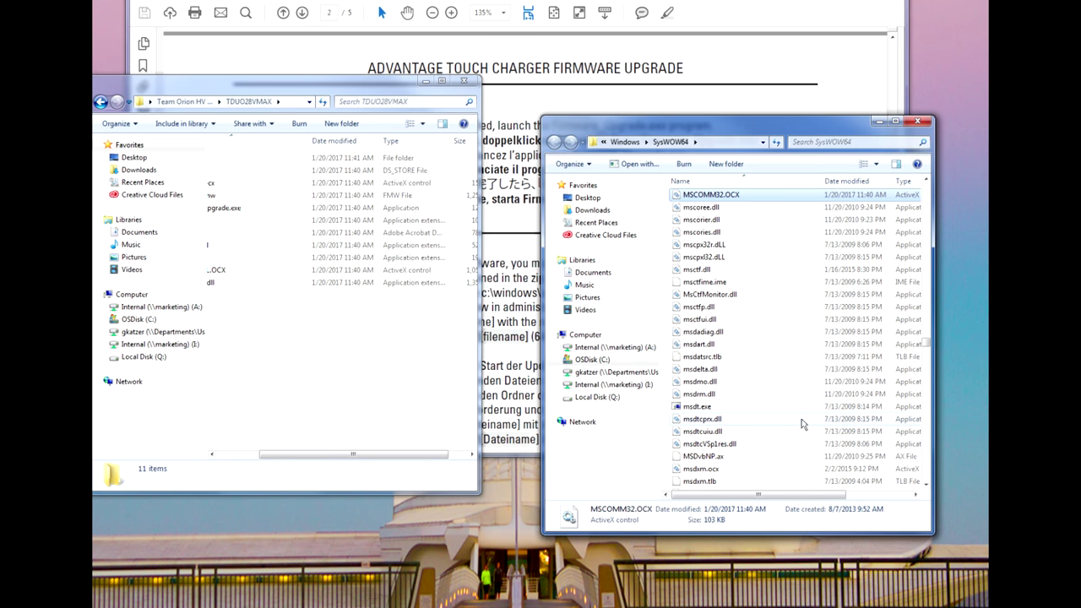
Relaunch Firmware_Upgrade.exe from the TDUO28VMAX folder.
click(524, 353)
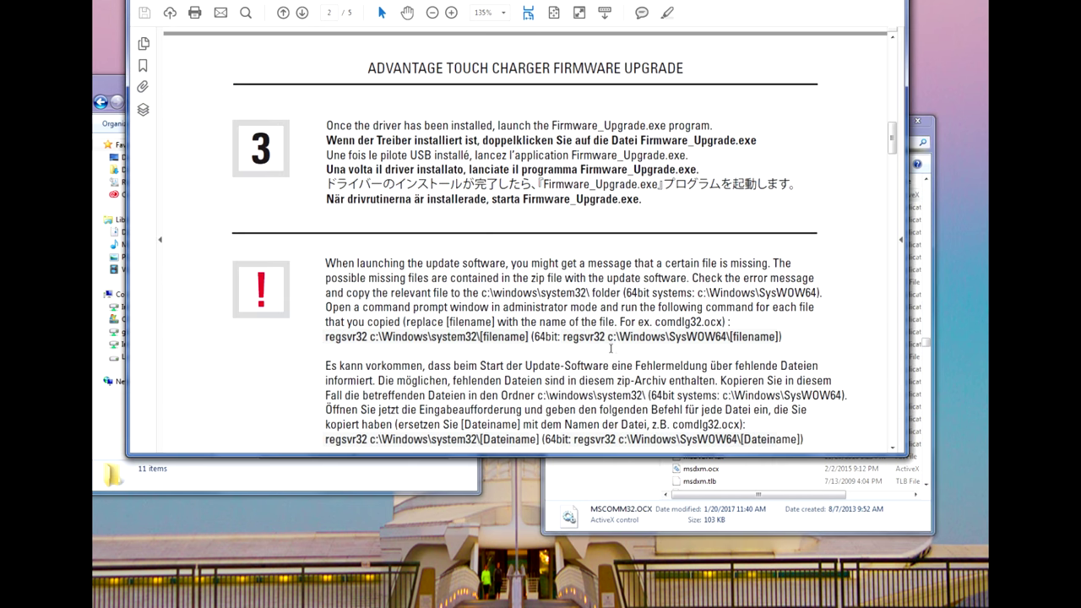
click(436, 485)
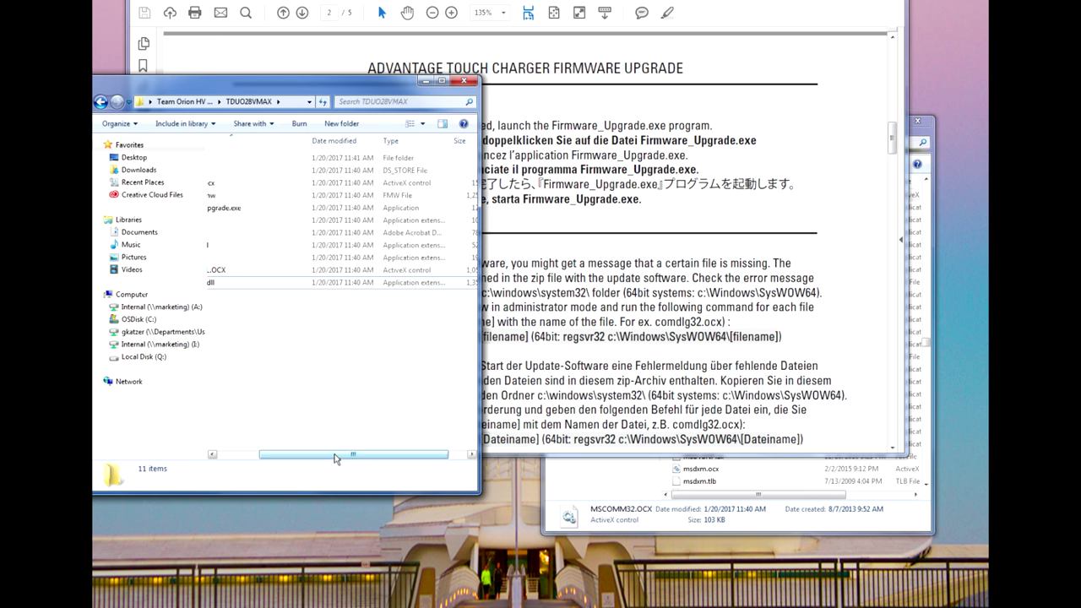
drag(335, 459, 287, 459)
drag(287, 90, 413, 85)
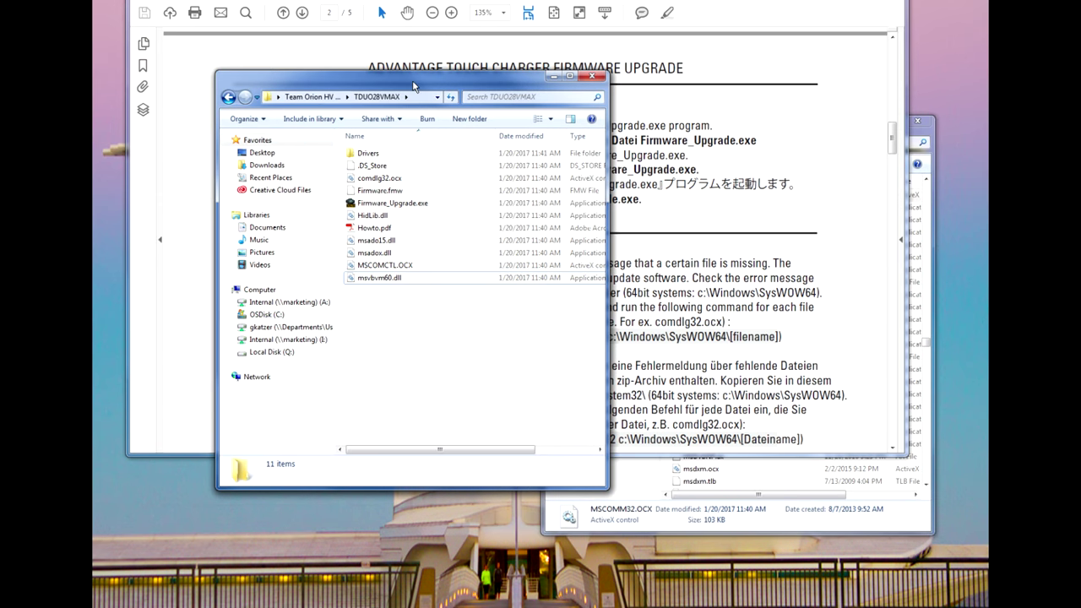
double_click(395, 206)
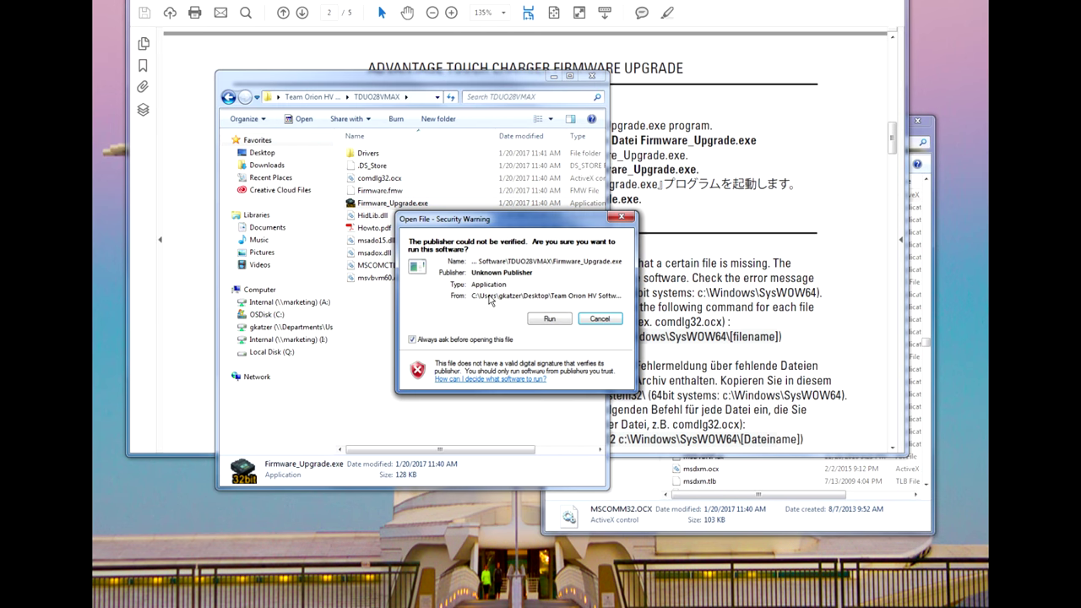
Let Firmware_Upgrade.exe run past the security warning, then search the Start menu for cmd.
click(550, 319)
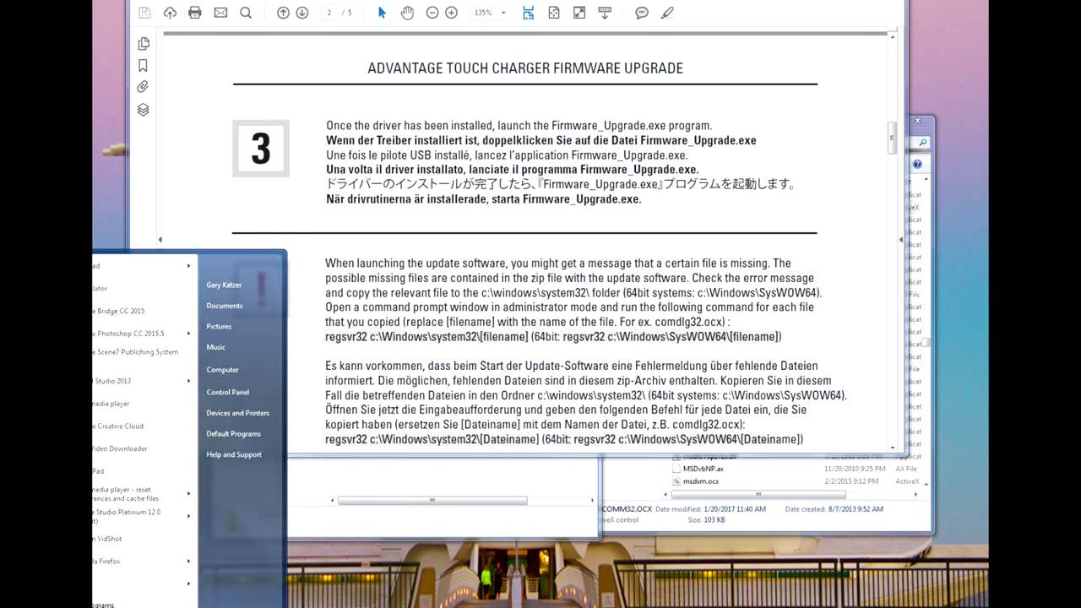
text(cmd)
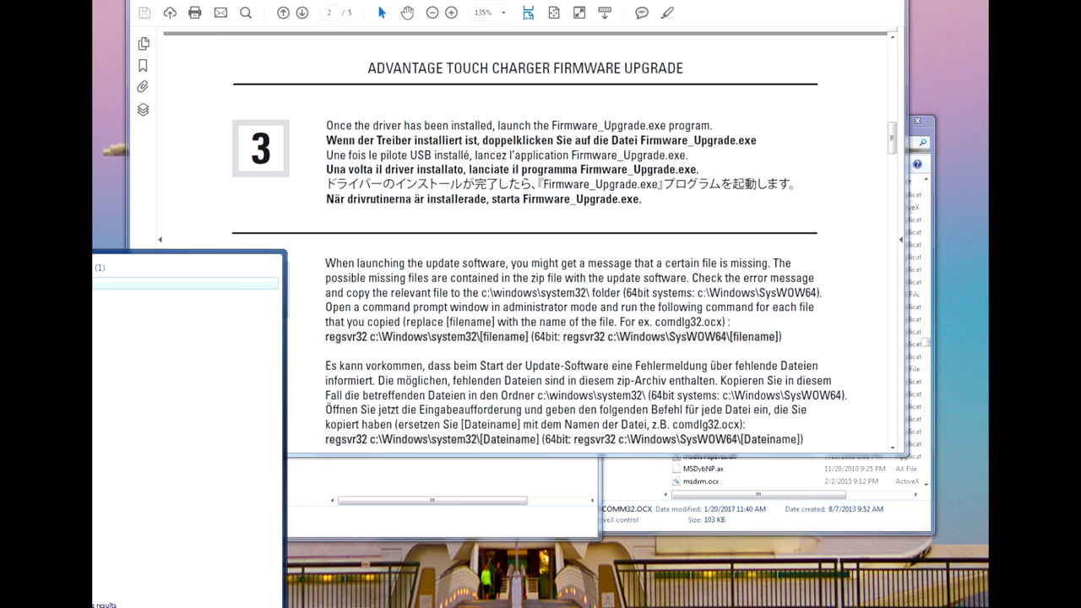
Open Command Prompt as administrator and move its window into view.
key(Return)
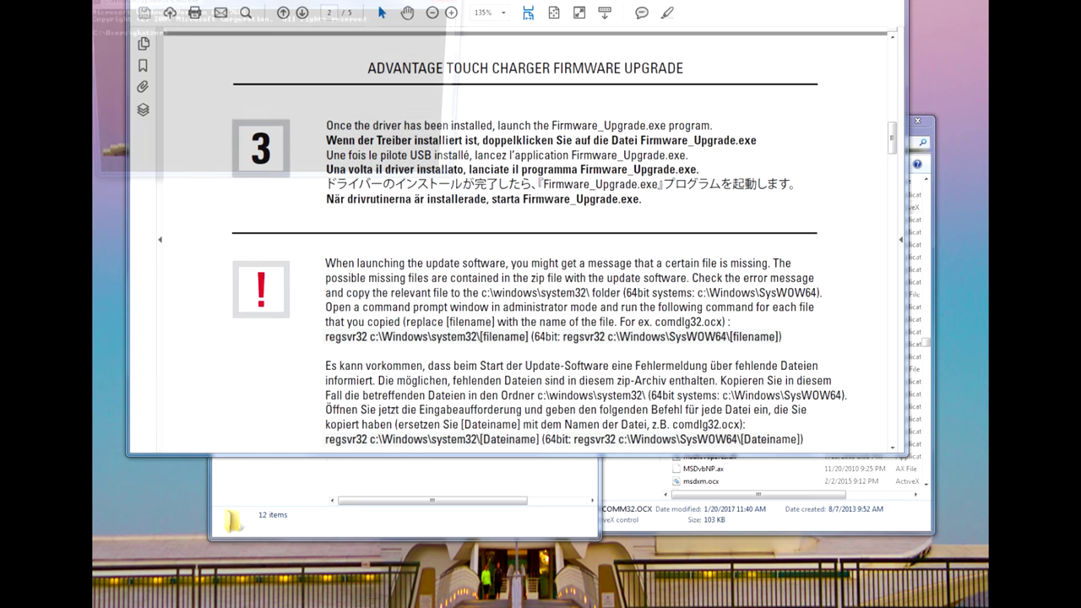
drag(298, 2, 431, 86)
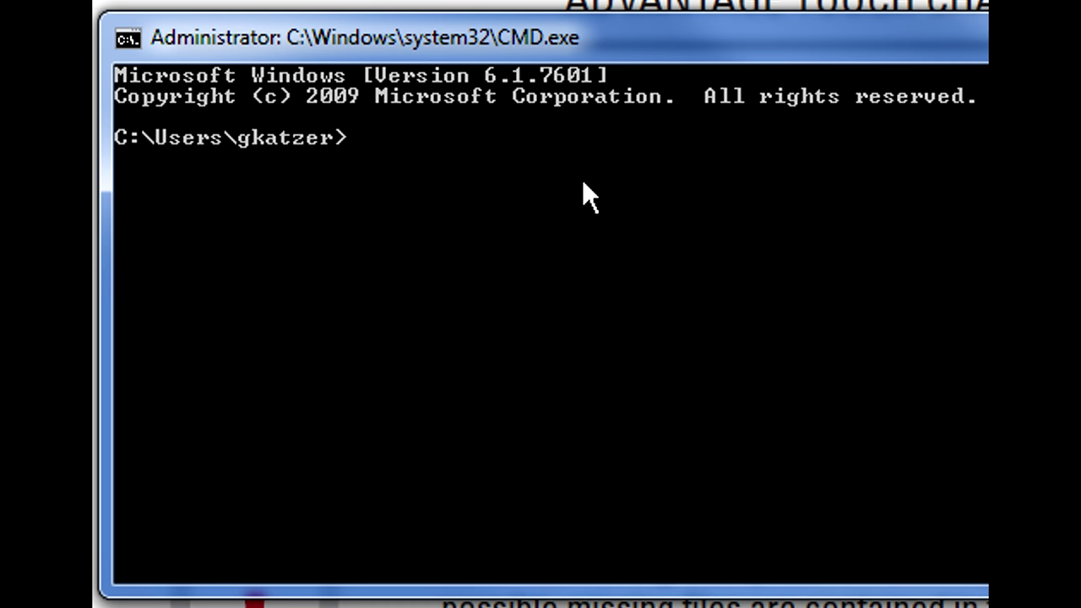
Run cd.. twice to reach the C:\ root.
text(cd..)
key(Return)
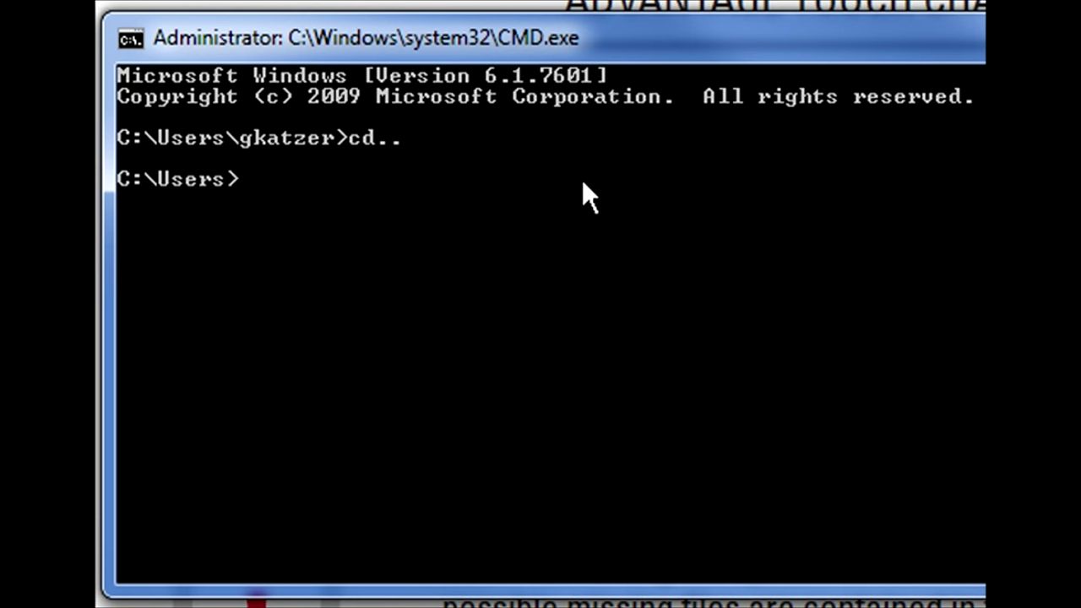
text(cd.)
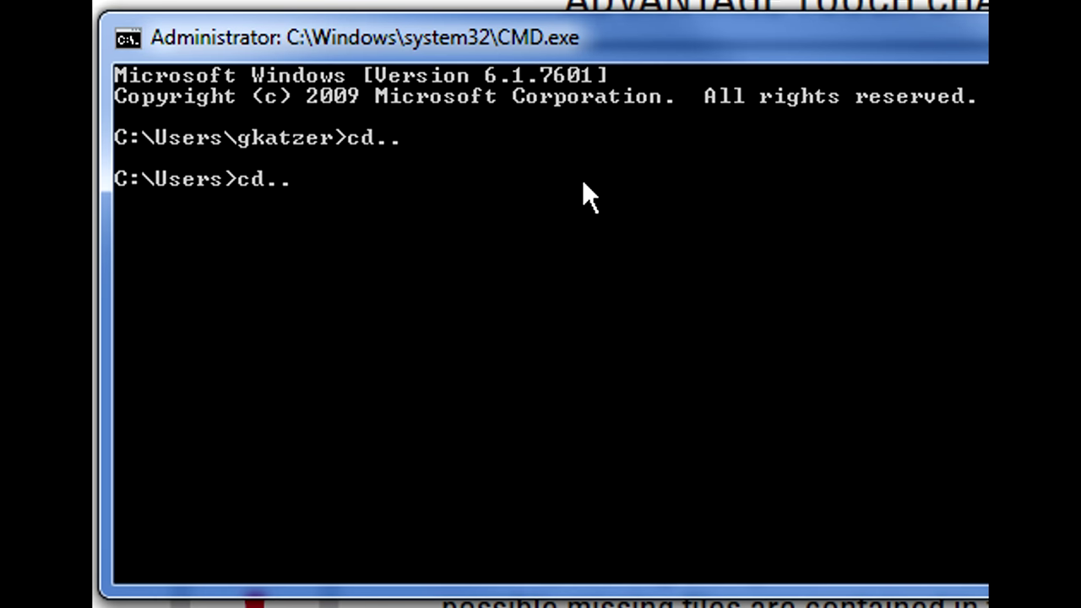
text(.)
key(Return)
Clear the failed ^V pastes and start typing 'regsvr32 C:\Wi' at the prompt.
key(ctrl+v)
key(BackSpace)
key(ctrl+v)
key(BackSpace)
text(regsvr)
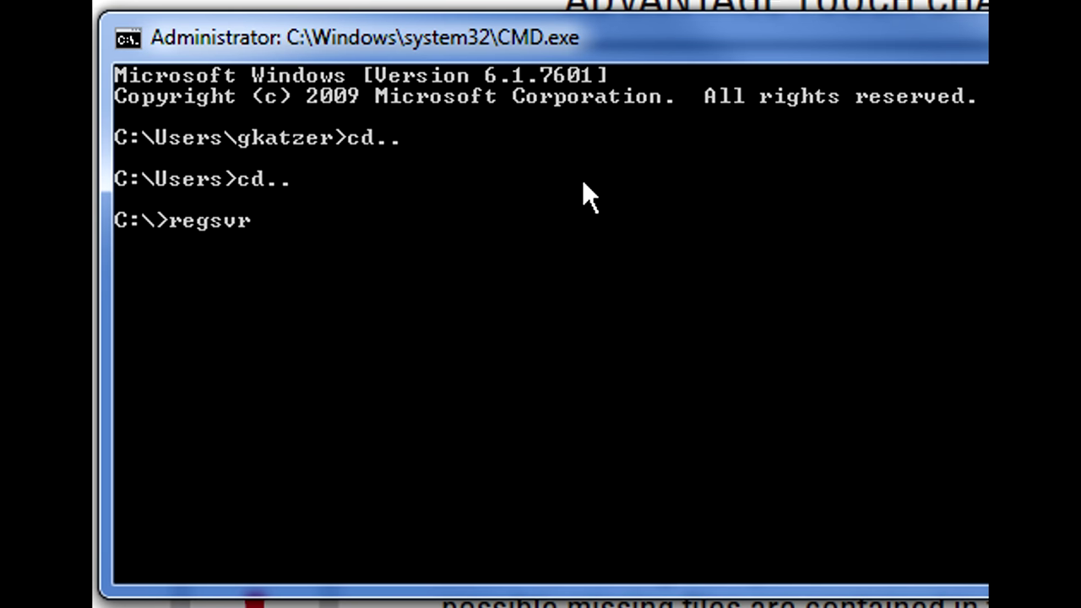
text(32 C:\\Wi)
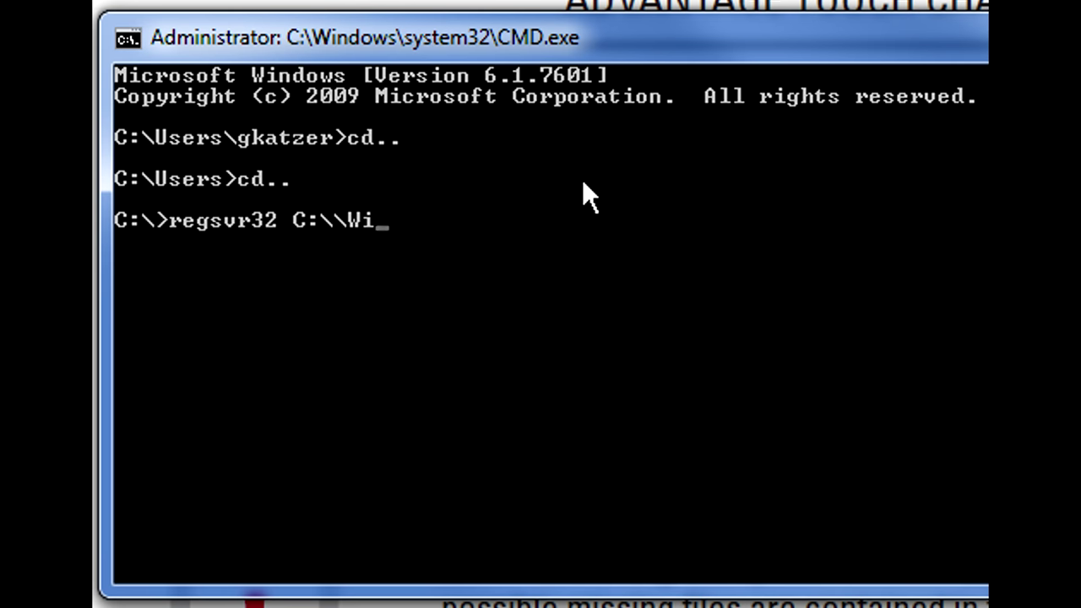
Fix the path typo and run regsvr32 C:\Windows\SysWOW64\MSCOMM32.OCX.
key(BackSpace)
text(indows)
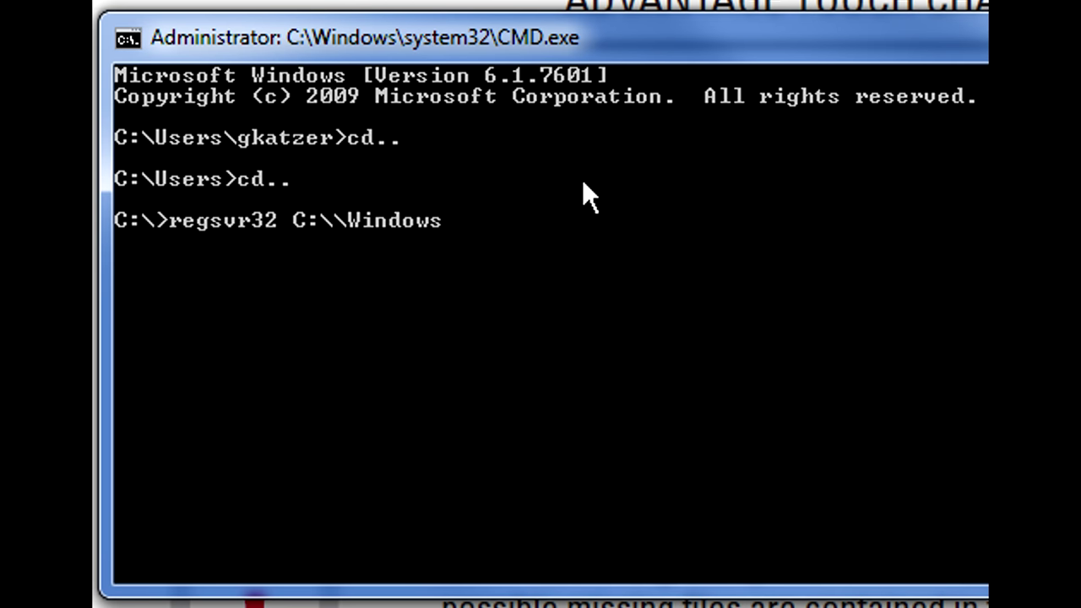
text(\SysWOW)
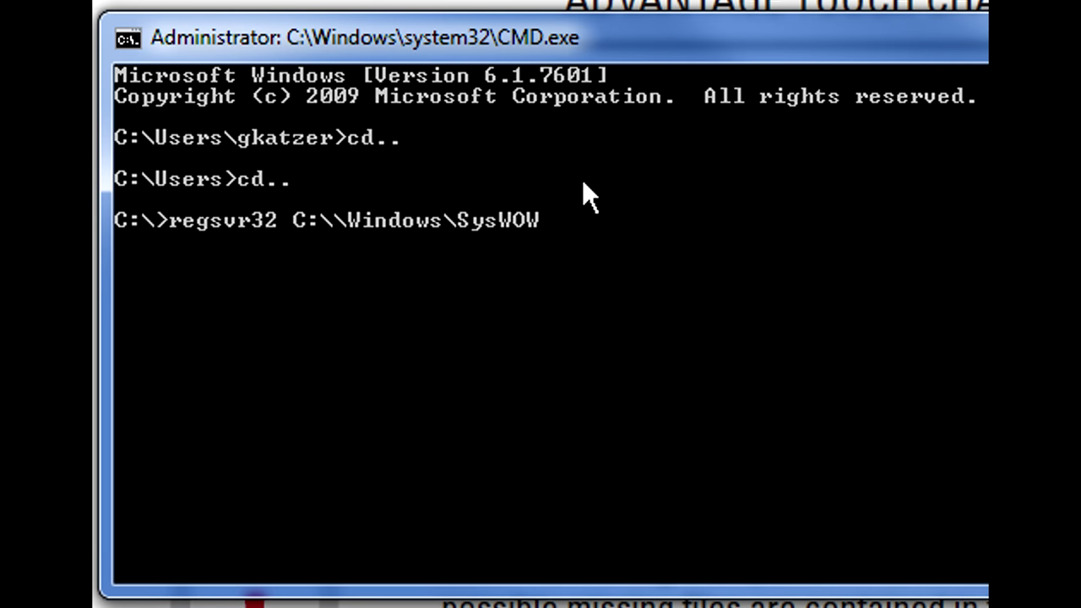
text(64)
text(\MSCOMM32.)
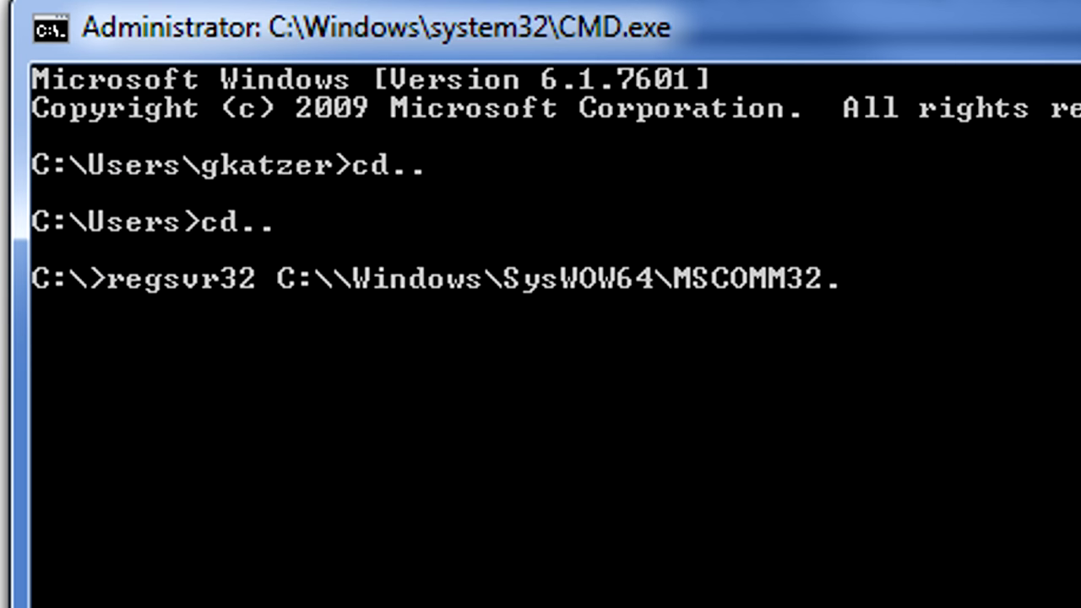
text(OCX)
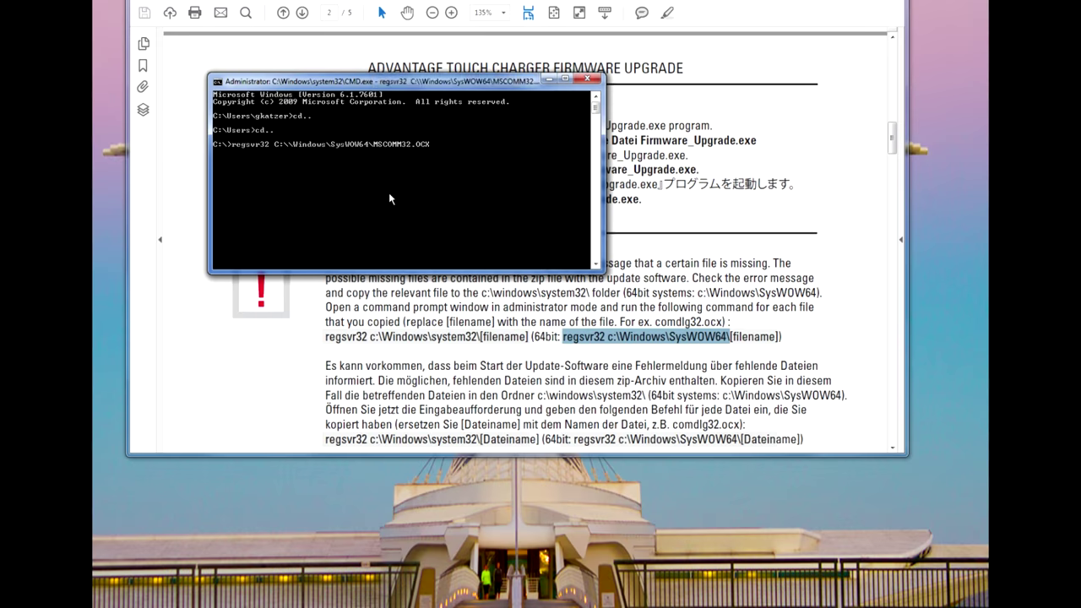
key(Return)
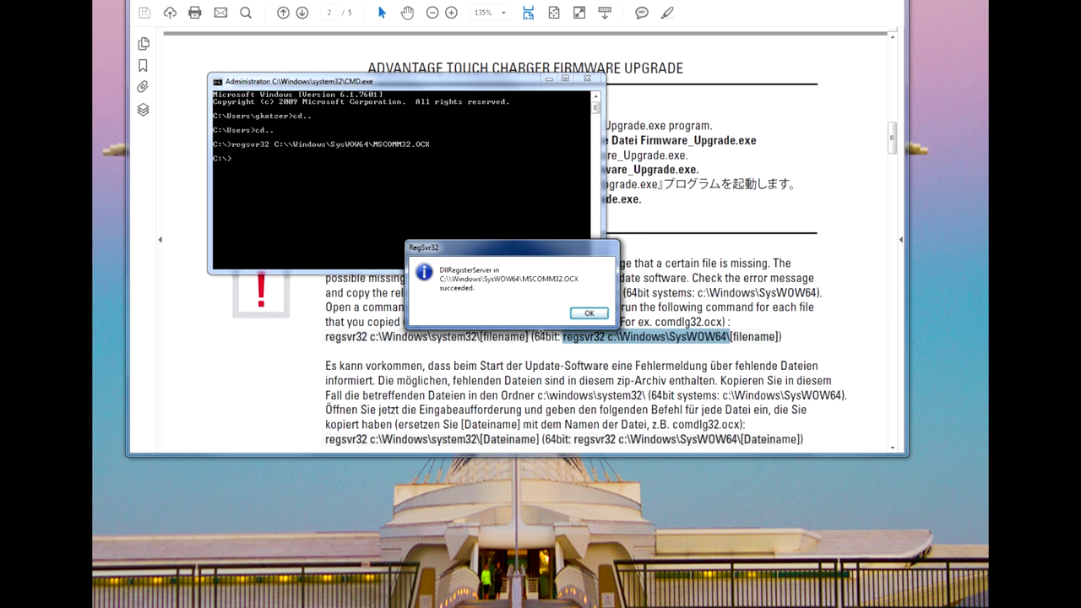
Dismiss the registration success message and bring the TDUO28VMAX folder window into view.
click(599, 312)
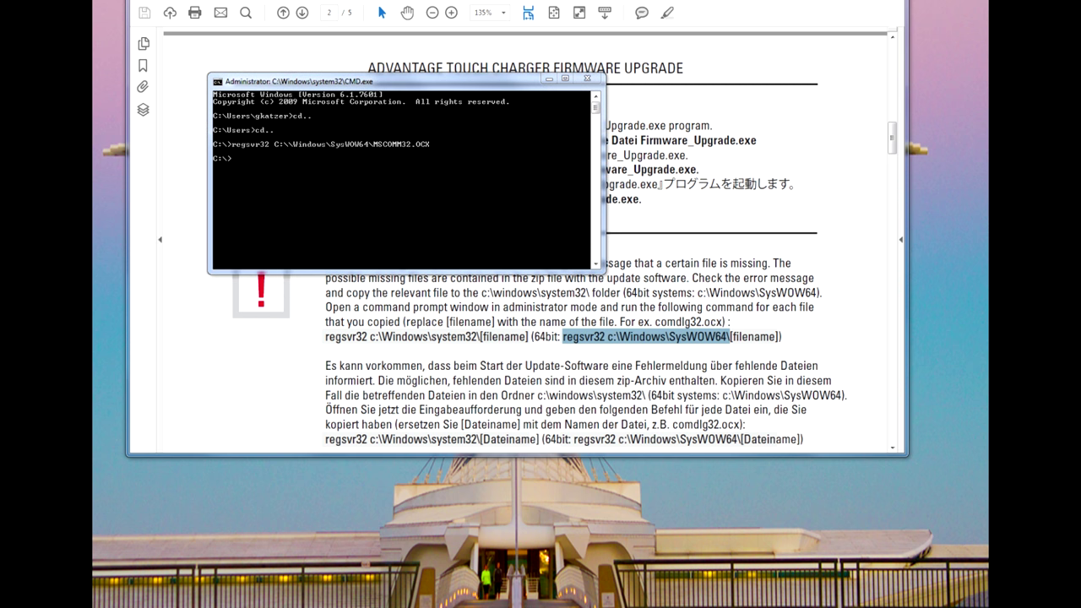
mouse_move(307, 605)
click(380, 566)
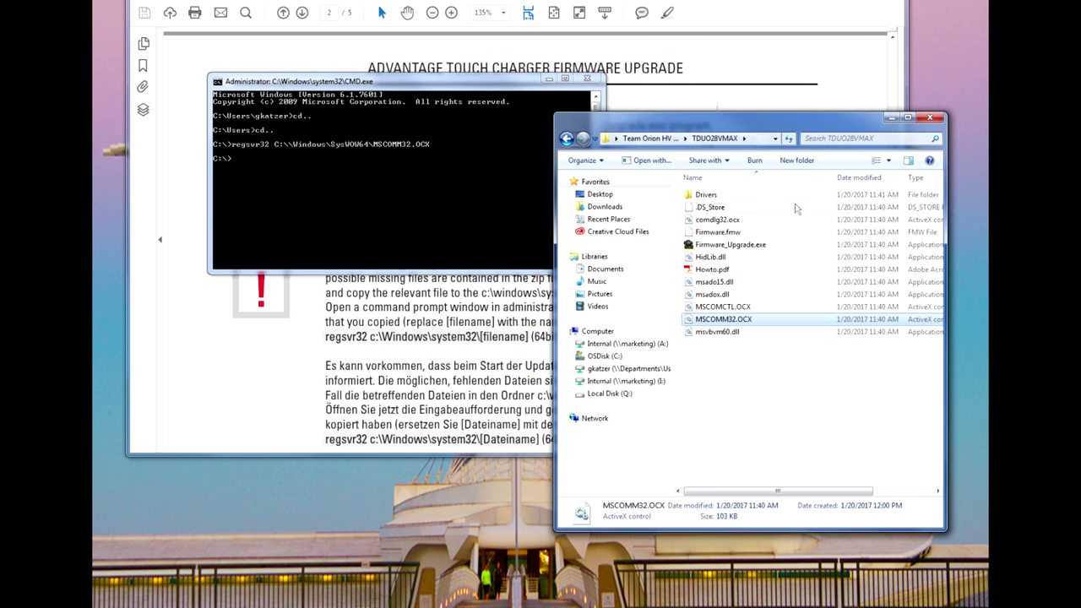
drag(711, 108, 528, 83)
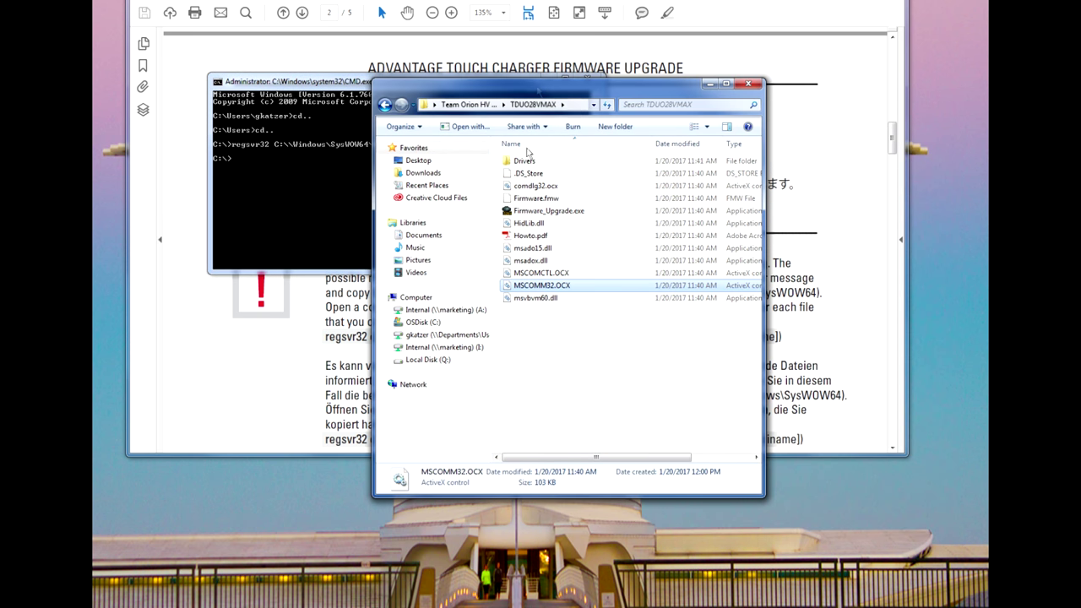
Launch Firmware_Upgrade.exe, allow it past the security warning, and minimize the folder window.
double_click(530, 212)
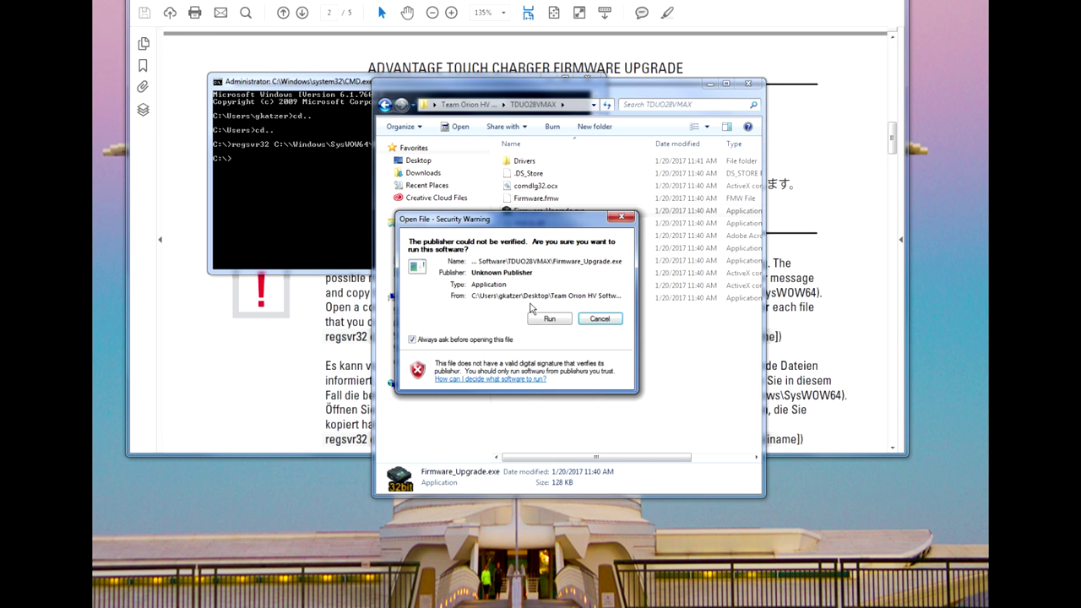
click(545, 322)
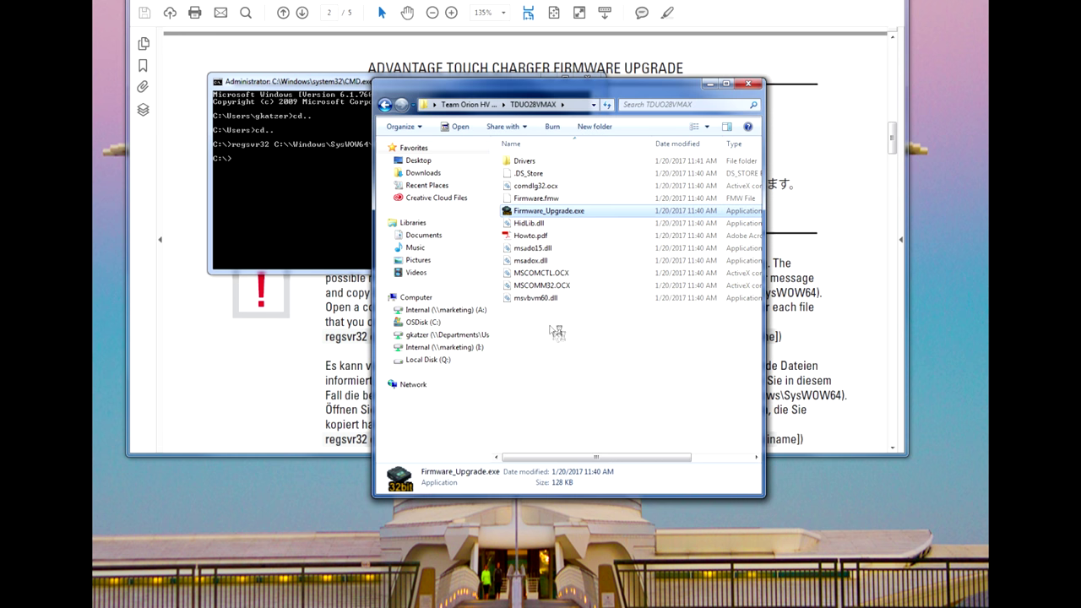
click(710, 84)
Load Firmware.fmw from the TDUO28VMAX folder and start the DK610 firmware upgrade.
click(549, 81)
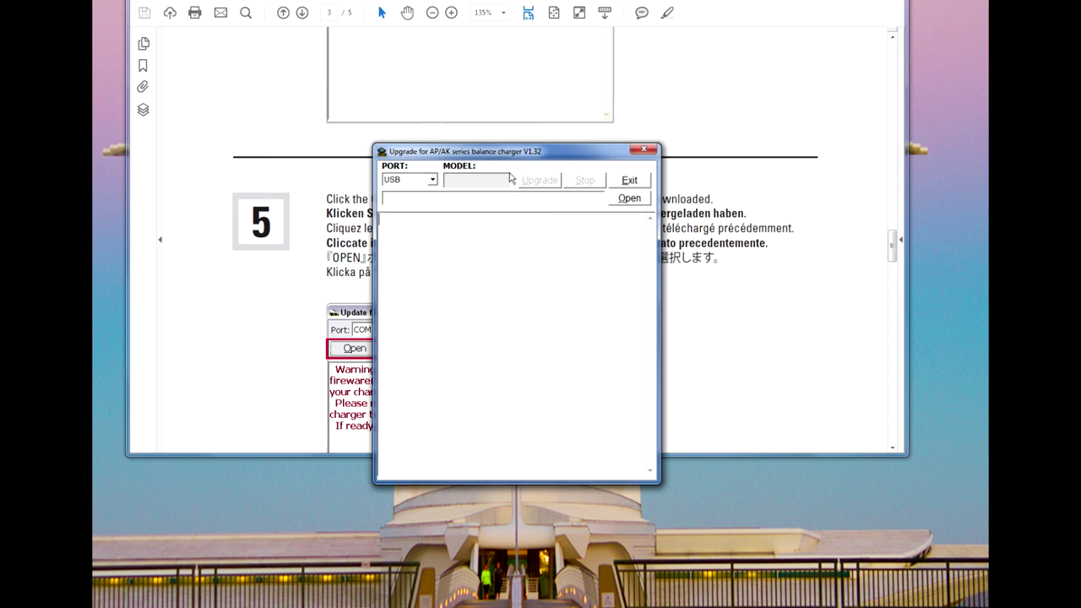
click(513, 203)
click(630, 198)
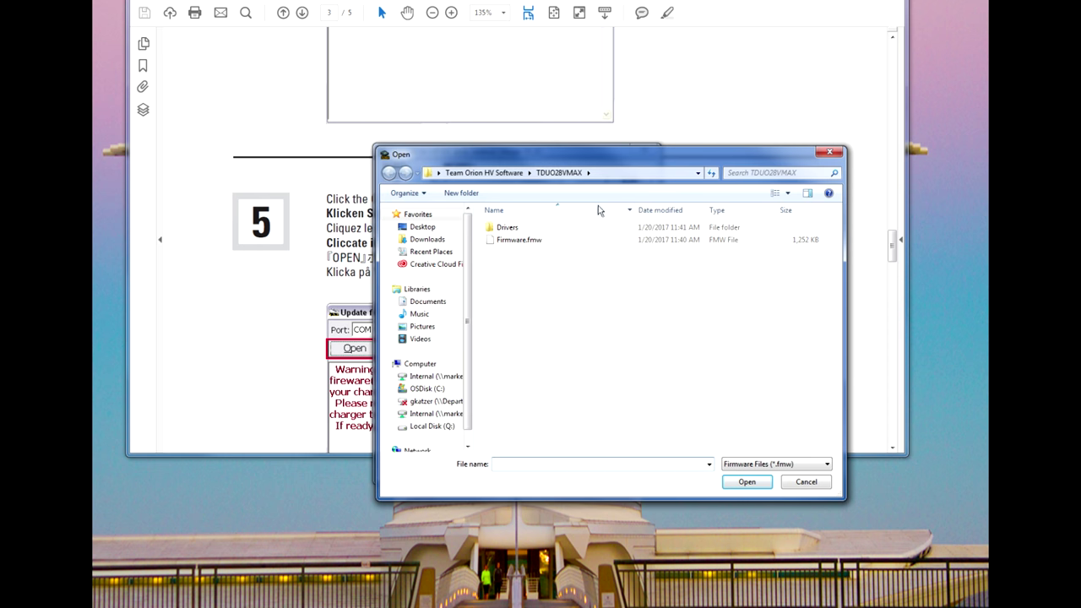
double_click(506, 240)
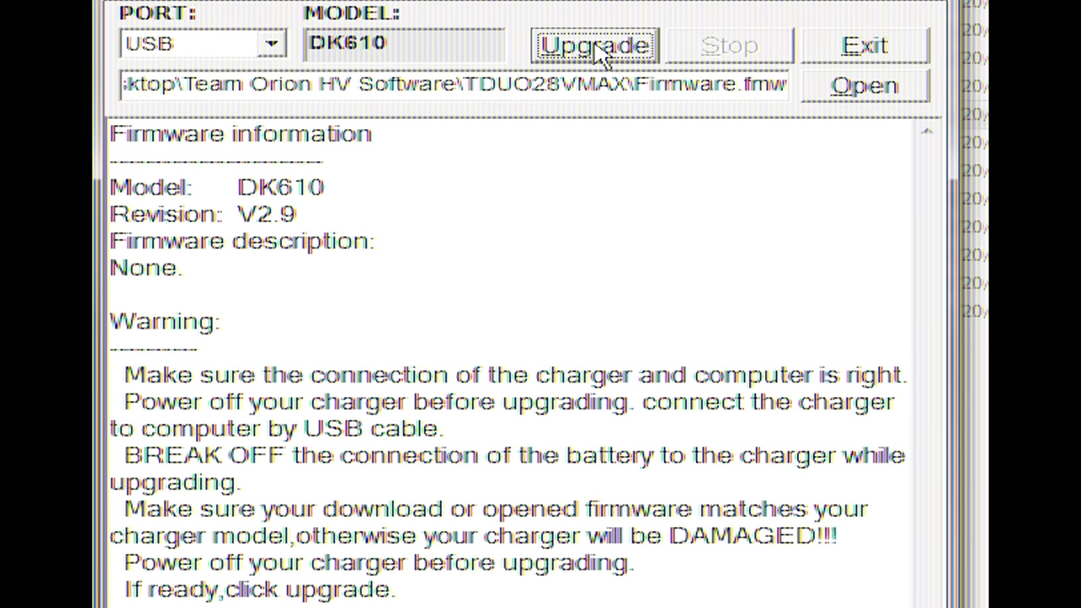
click(539, 180)
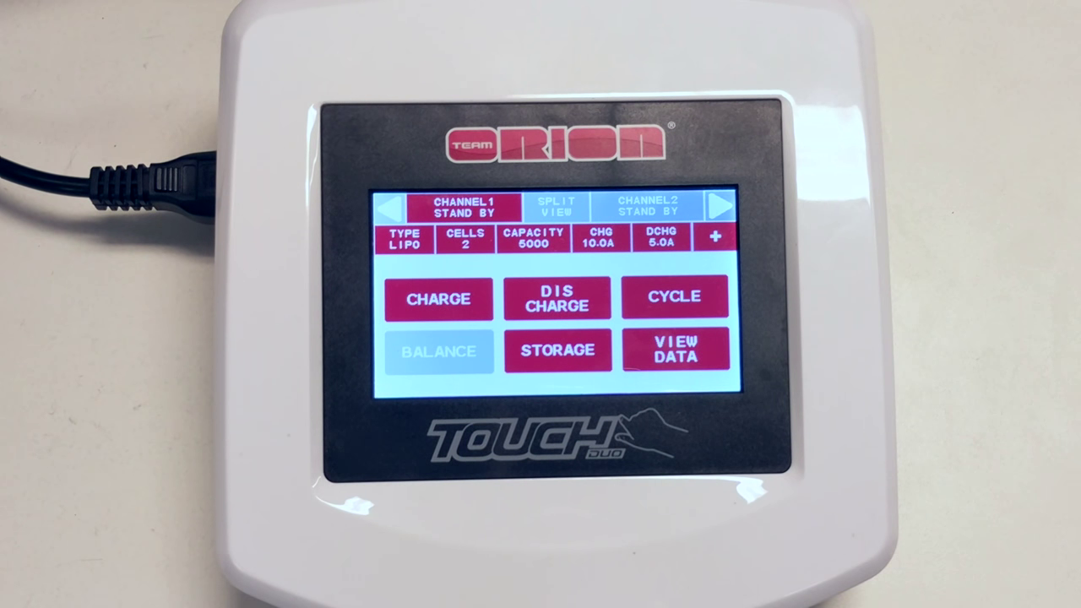
Confirm channel 1's 4.20V advanced charge end voltage, then show the battery type list.
click(715, 238)
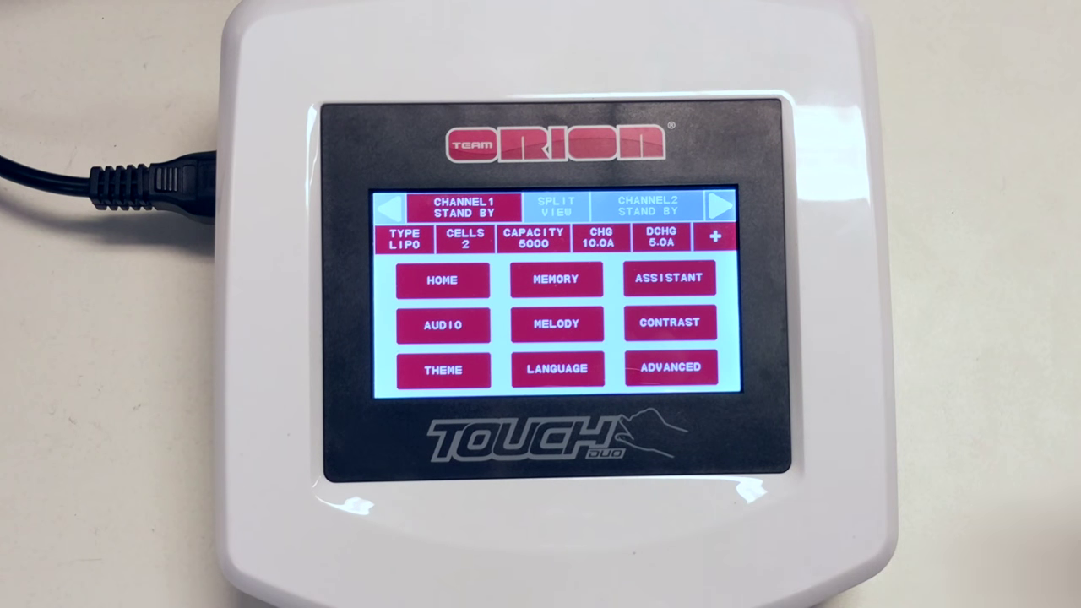
click(671, 367)
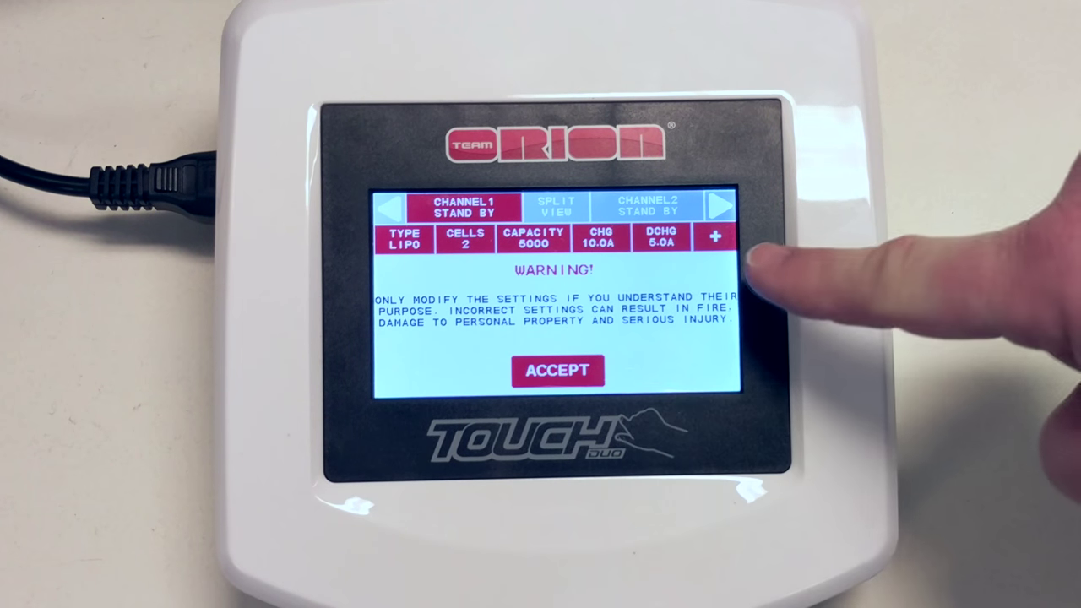
click(558, 370)
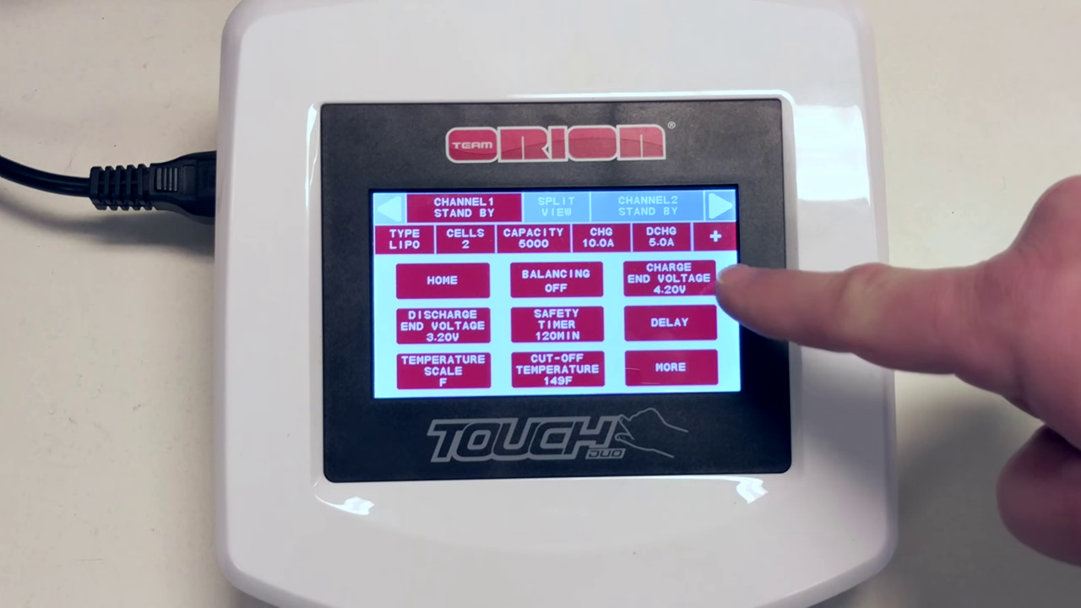
click(674, 280)
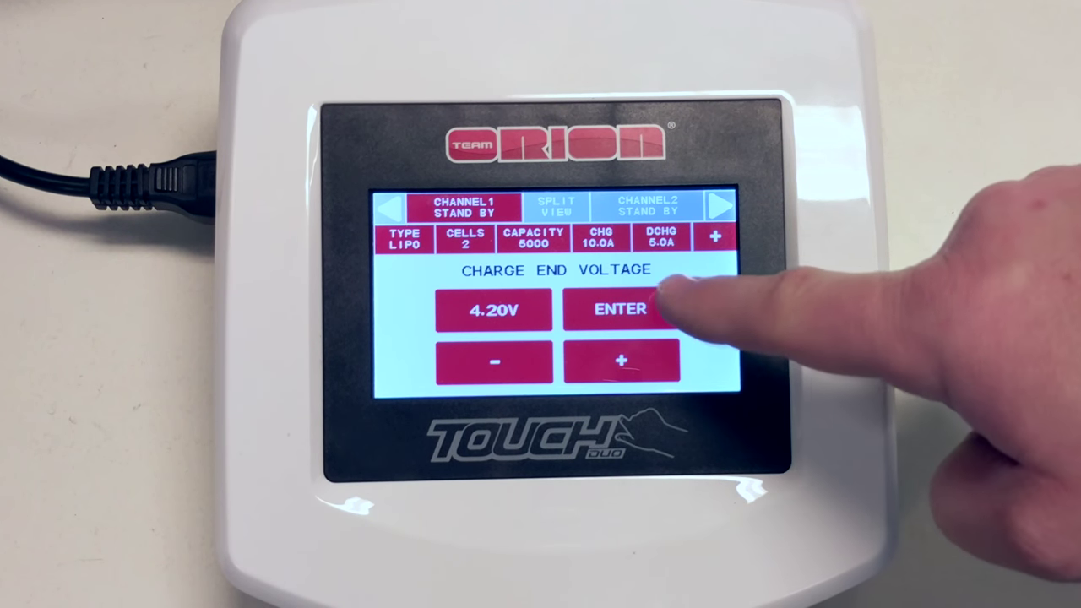
click(663, 309)
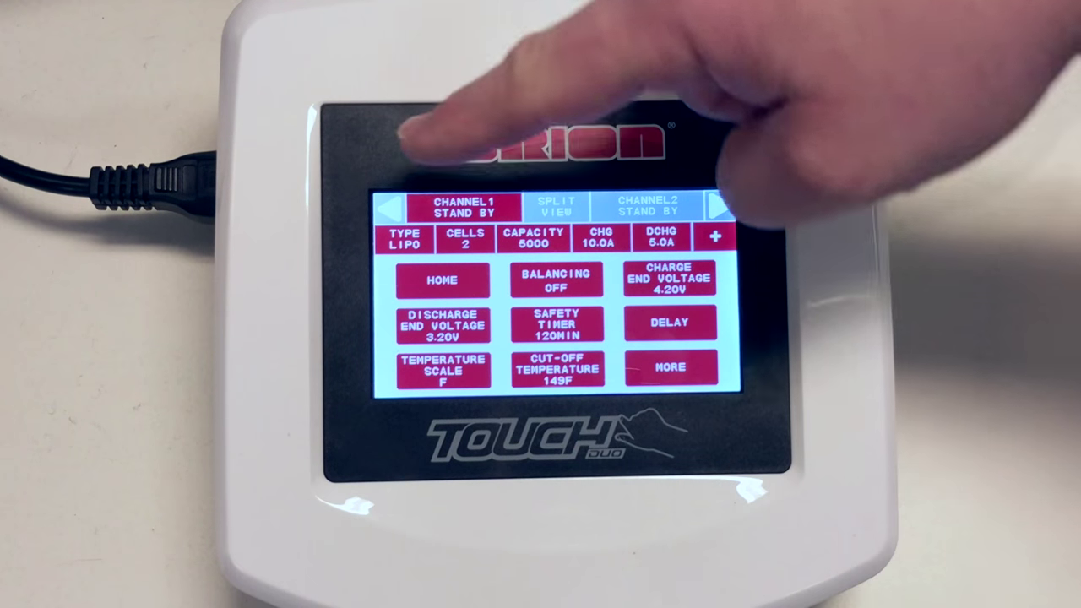
click(439, 278)
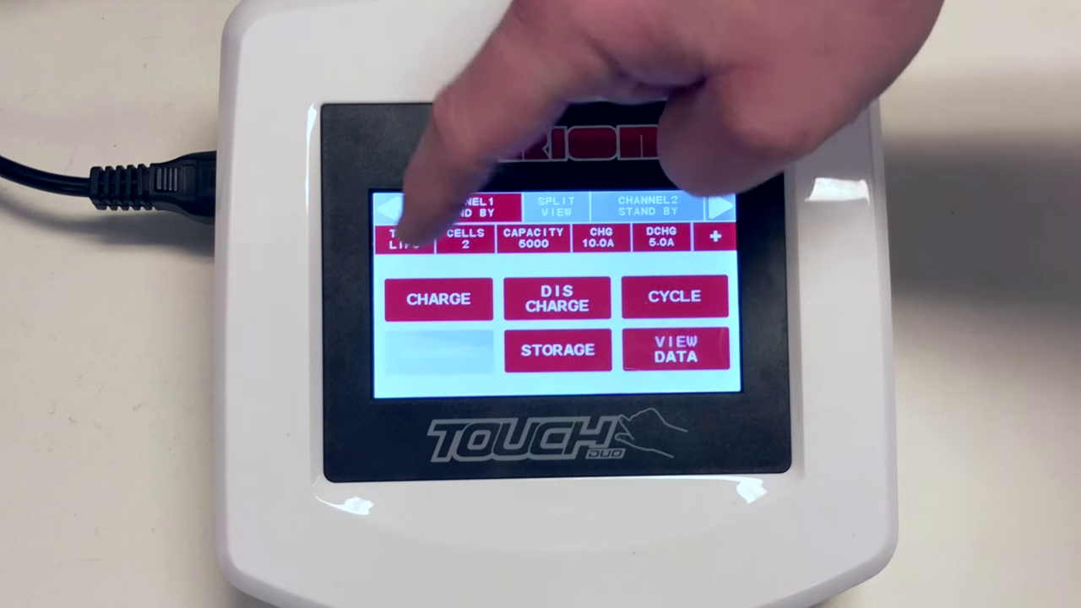
click(407, 239)
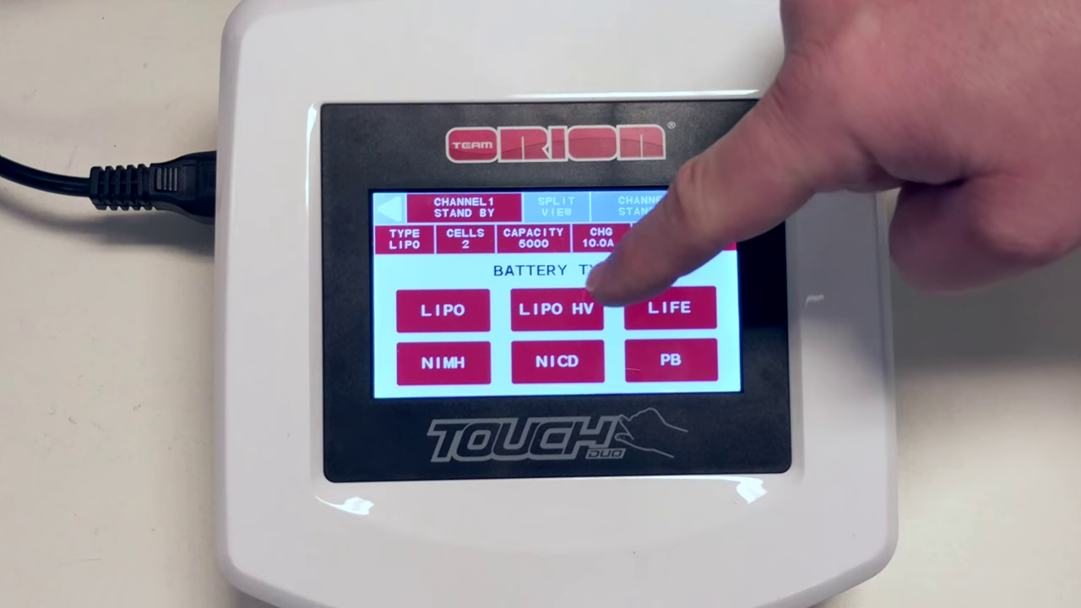
Set channel 1 to LiPo HV at 5.5A charge current, then return to advanced settings.
click(591, 310)
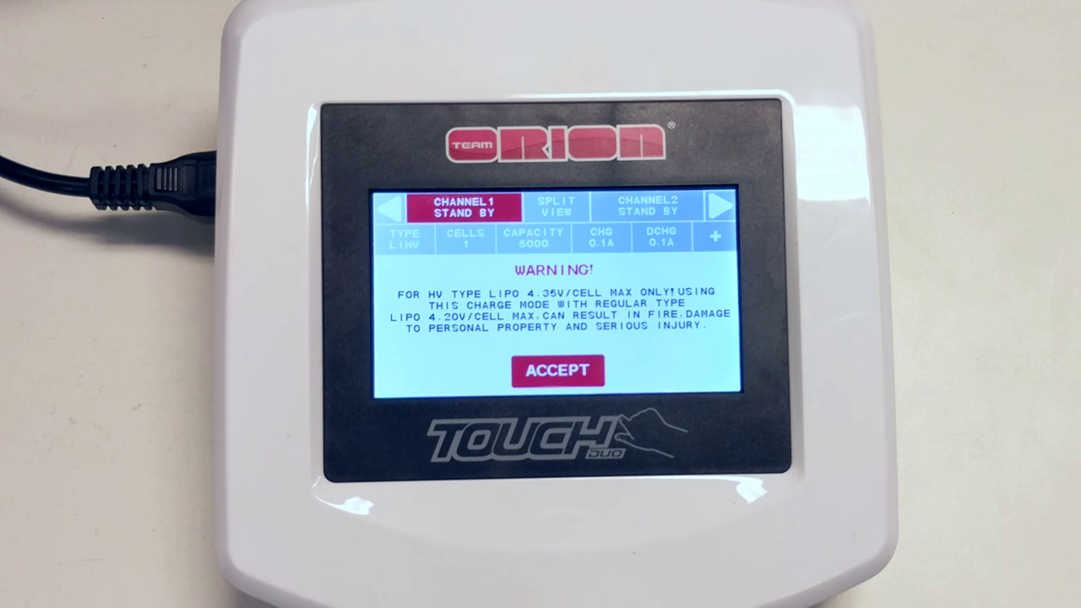
click(541, 369)
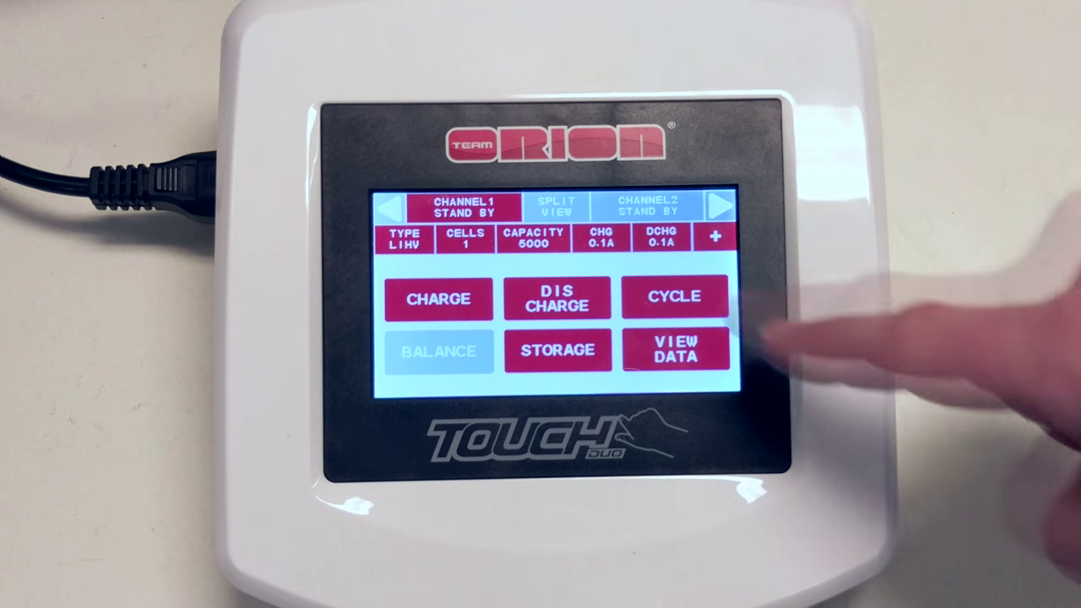
click(602, 238)
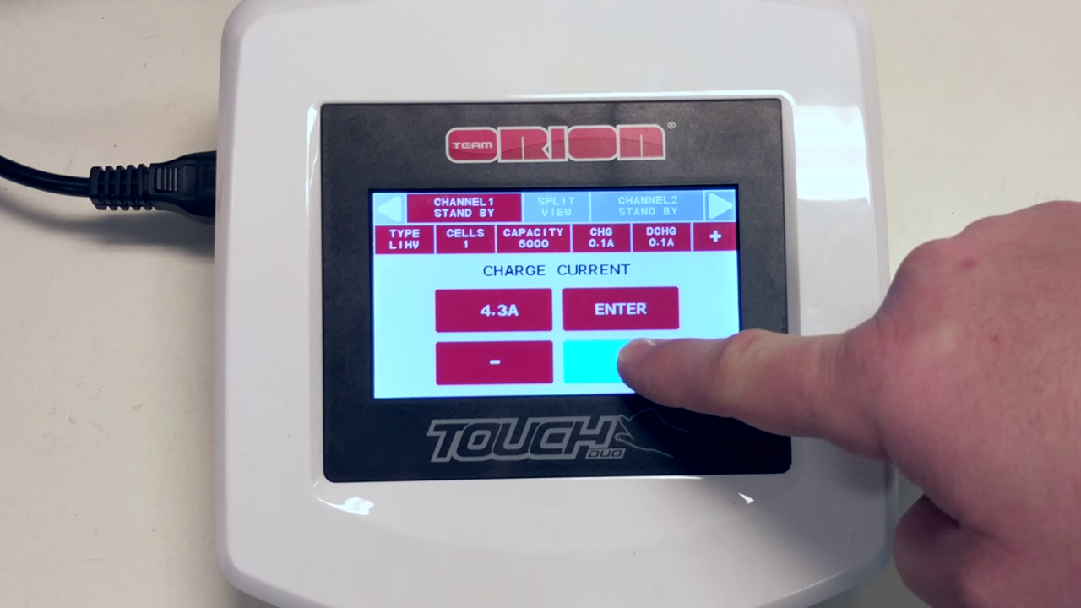
click(621, 362)
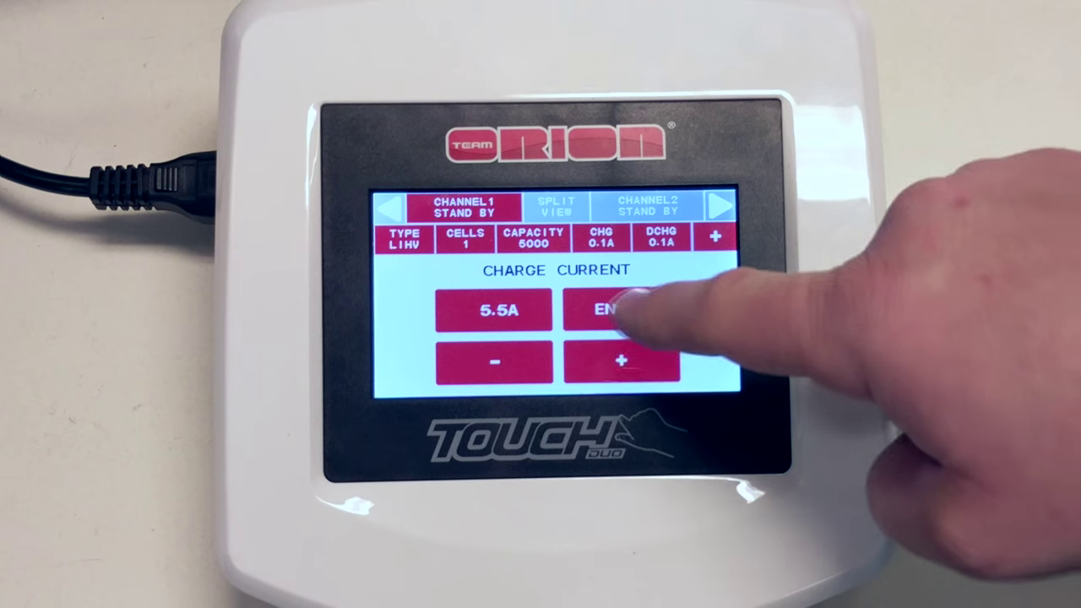
click(621, 309)
click(720, 205)
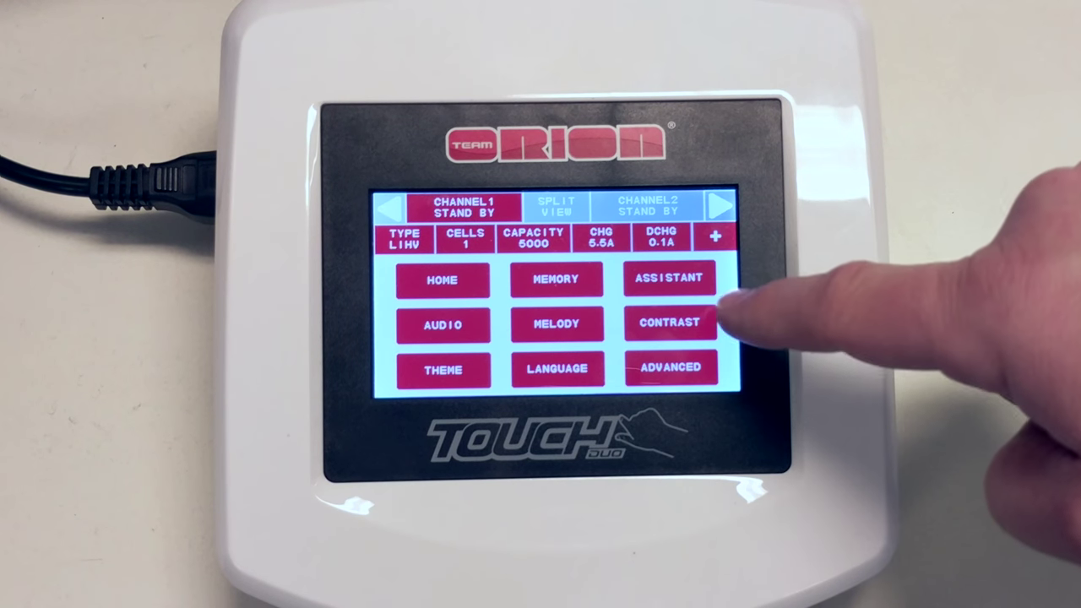
click(671, 367)
Adjust the LiPo HV charge end voltage back to 4.35V, confirm it, and go home.
click(560, 369)
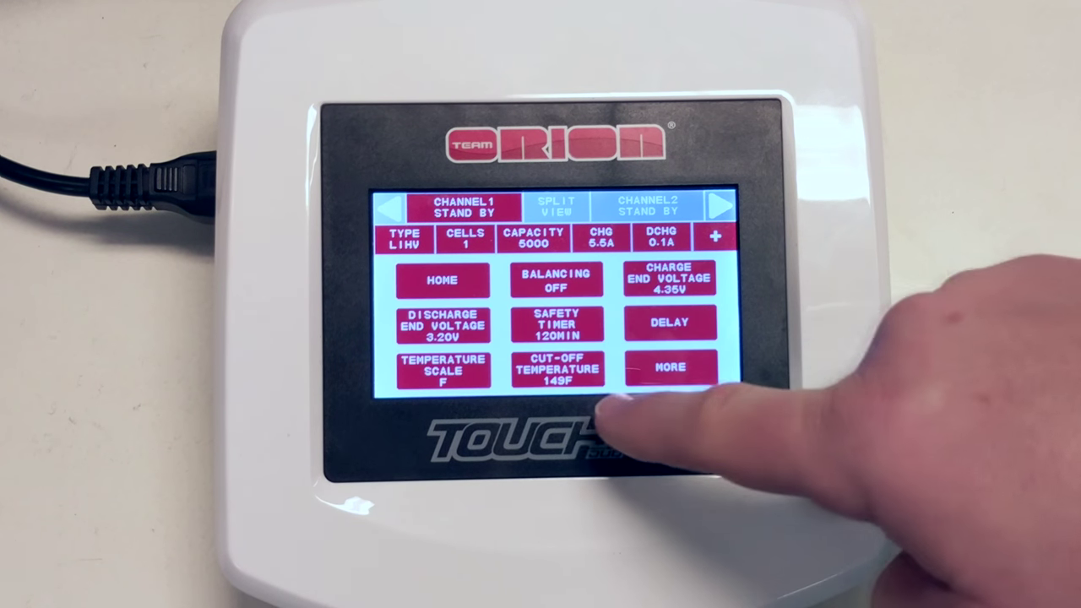
click(670, 278)
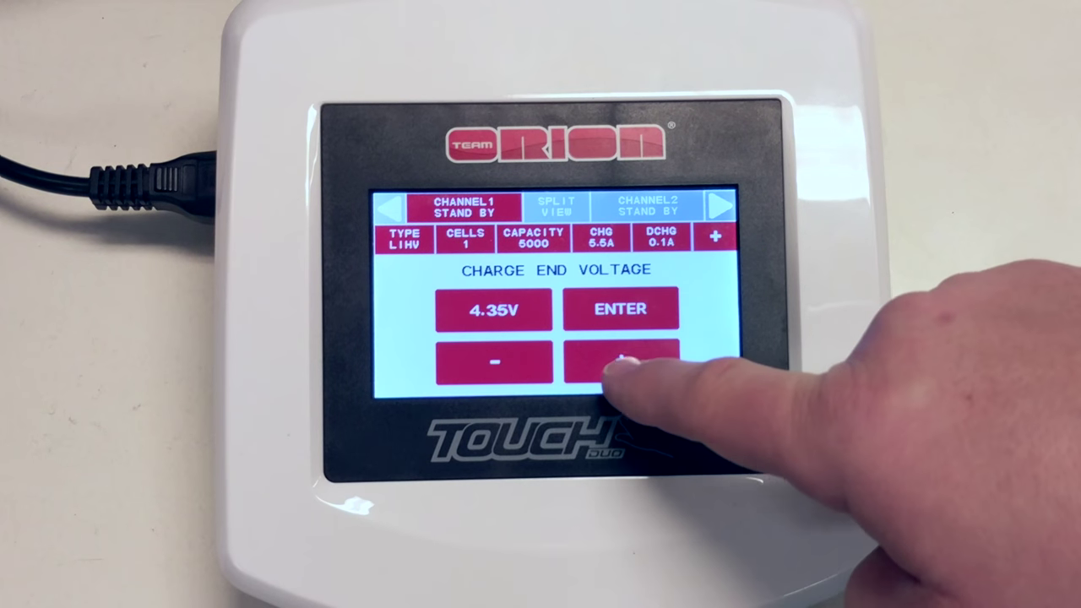
click(621, 361)
click(621, 361)
click(494, 362)
click(494, 362)
click(494, 362)
click(494, 362)
click(494, 361)
click(495, 362)
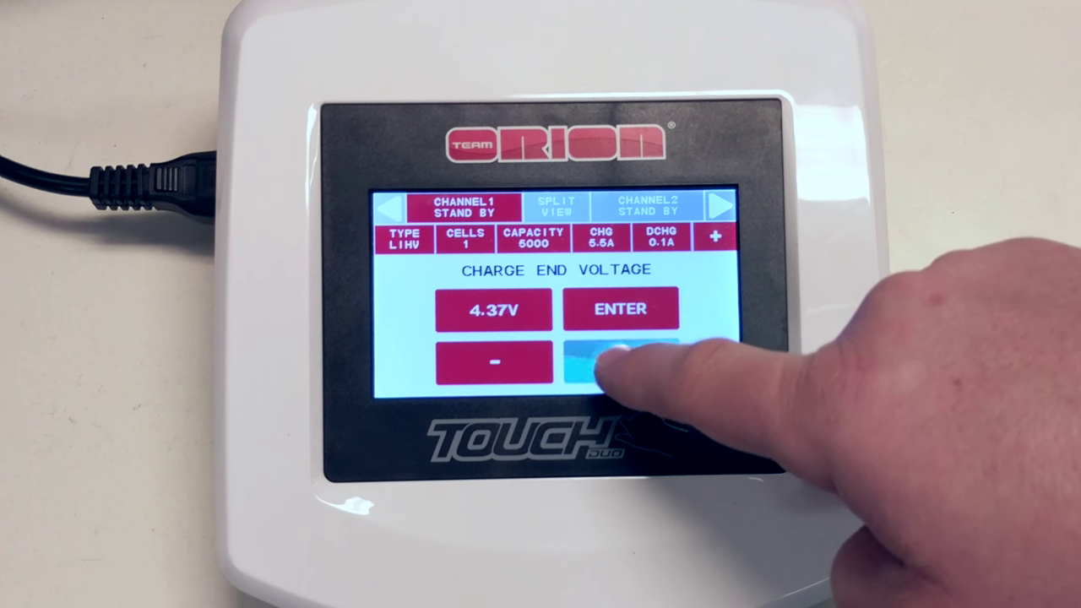
click(494, 362)
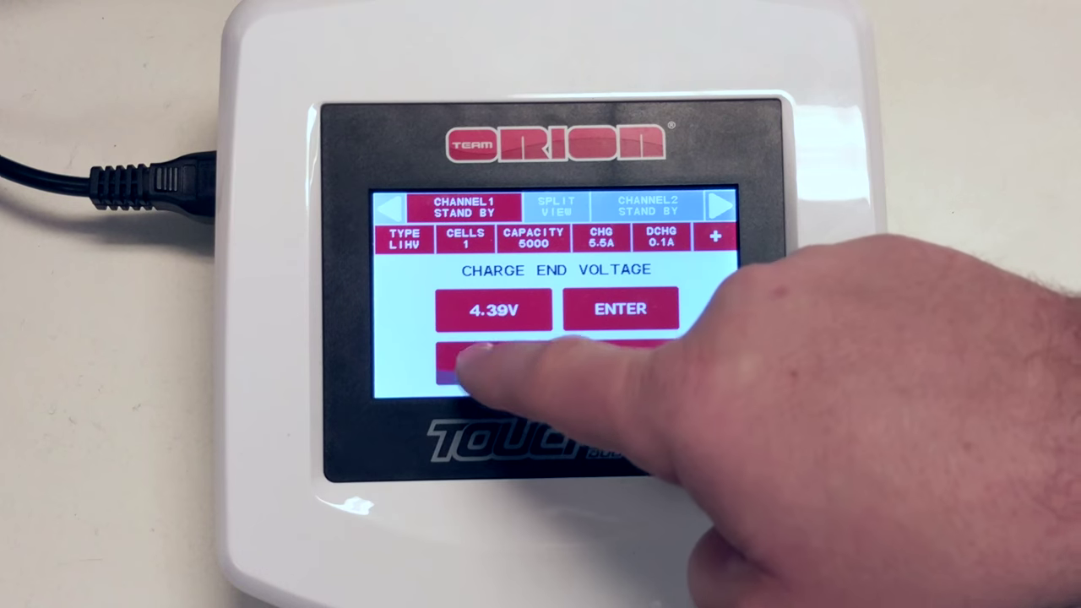
click(663, 275)
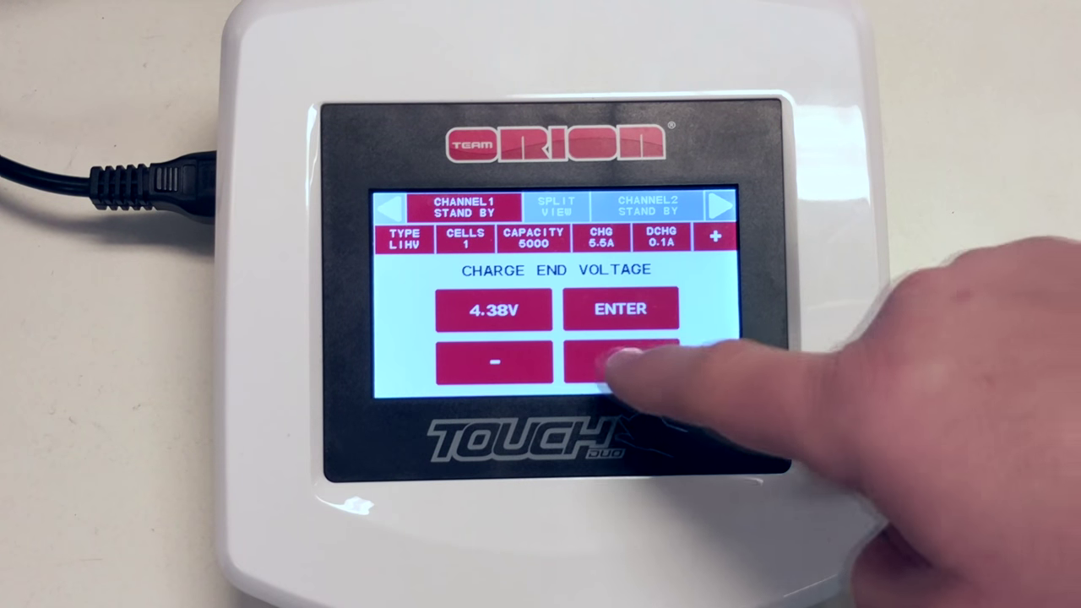
click(494, 362)
click(495, 362)
click(494, 362)
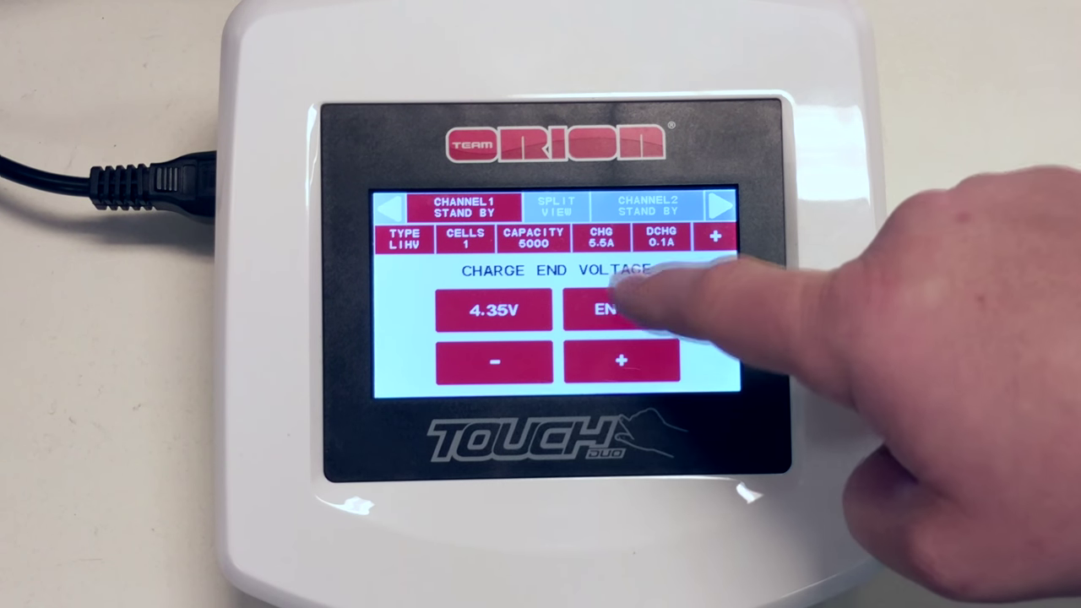
click(625, 306)
click(670, 367)
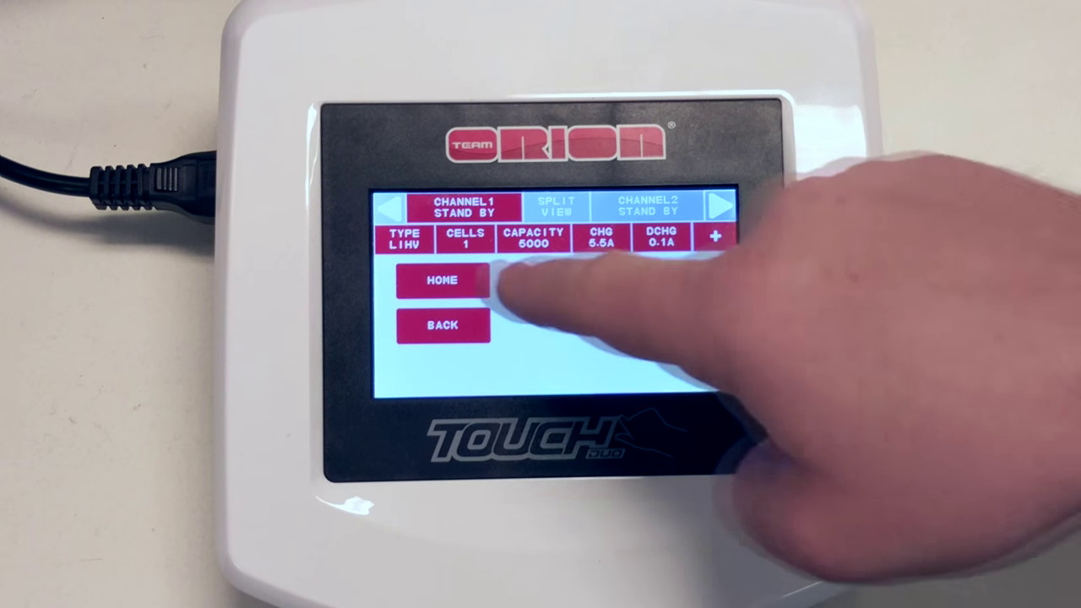
click(442, 280)
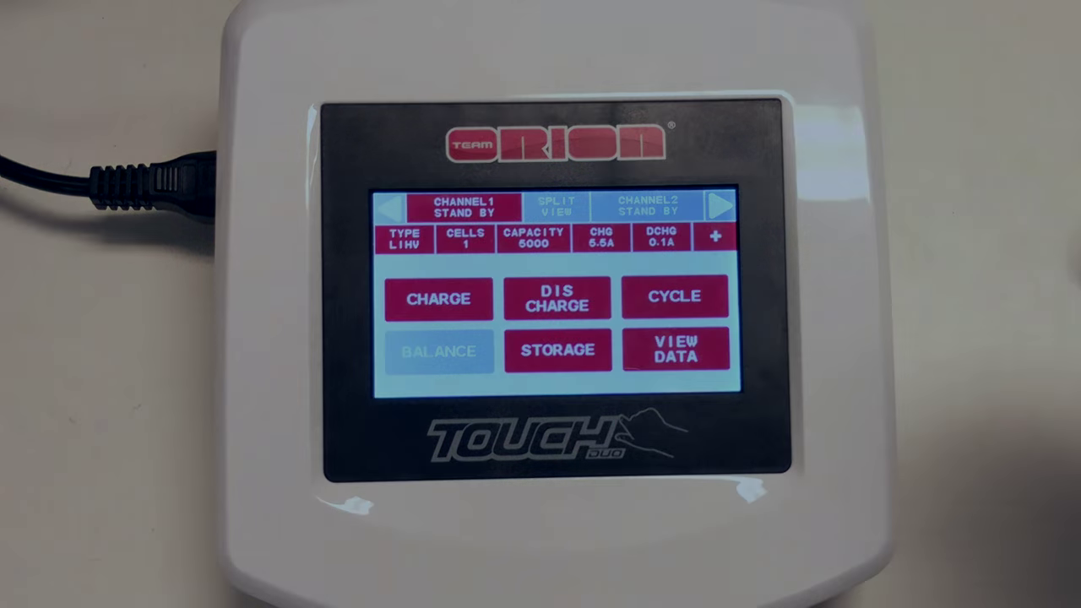